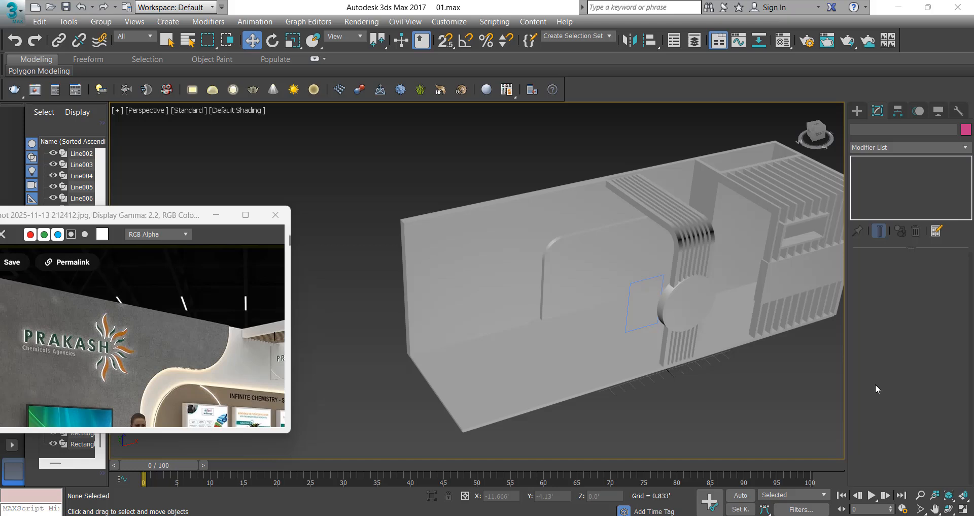
Turn on edged-face display and examine the booth's back wall from the front.
scroll(409, 253, down, 5)
scroll(409, 253, up, 5)
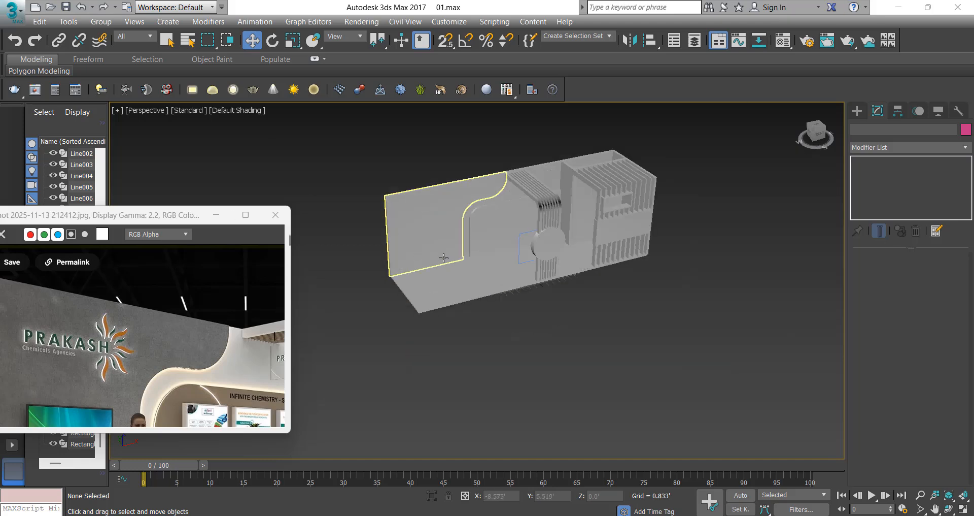
mouse_move(441, 258)
alt+middle_down()
mouse_move(406, 226)
mouse_move(443, 214)
mouse_move(436, 191)
mouse_move(431, 232)
alt+middle_up()
scroll(437, 191, up, 2)
scroll(431, 232, up, 4)
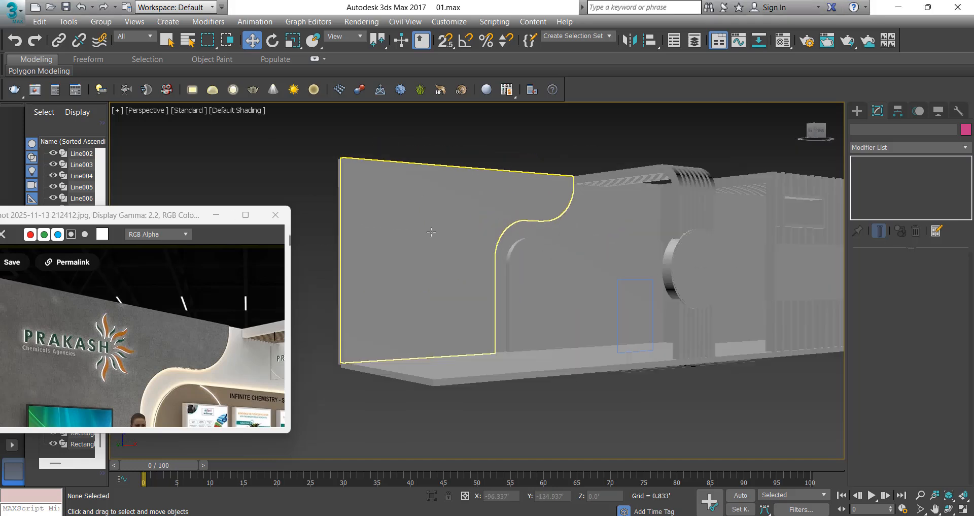
key(F4)
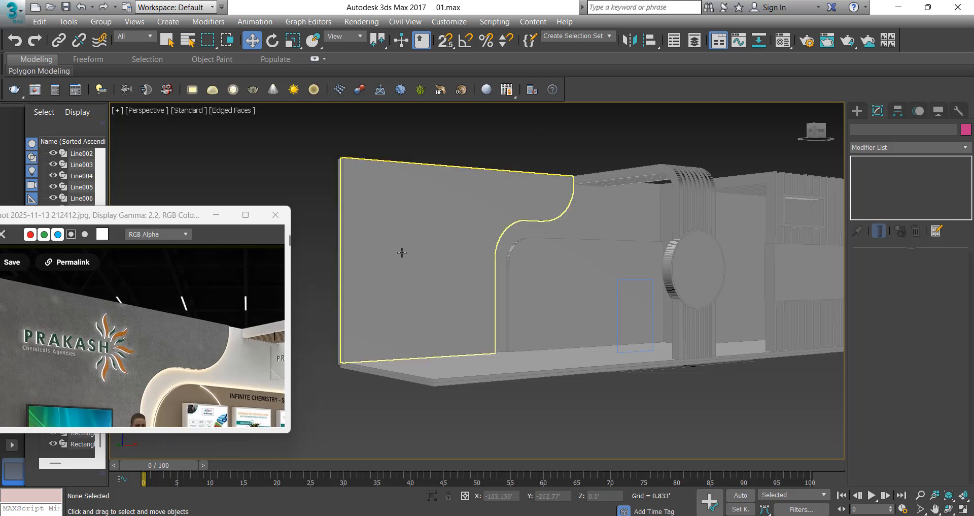
alt+middle_drag(478, 242, 448, 241)
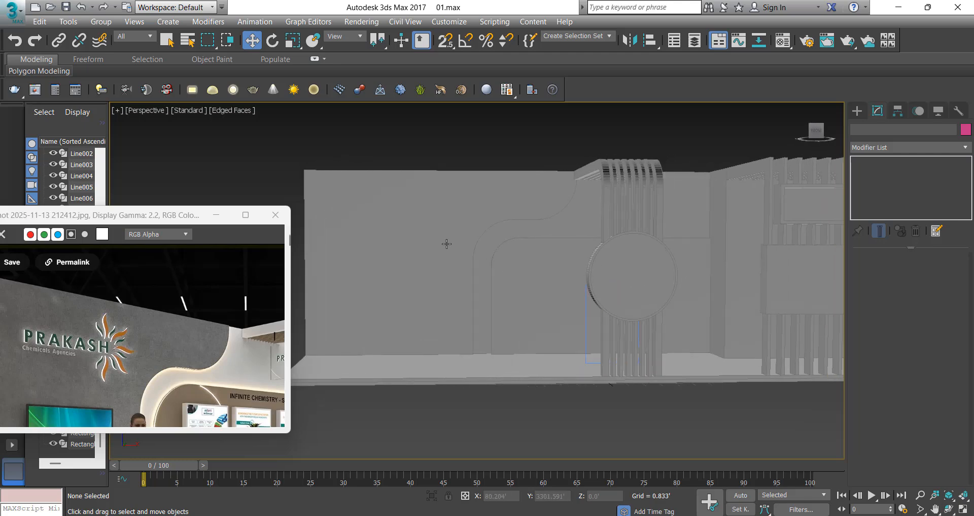
scroll(186, 295, down, 2)
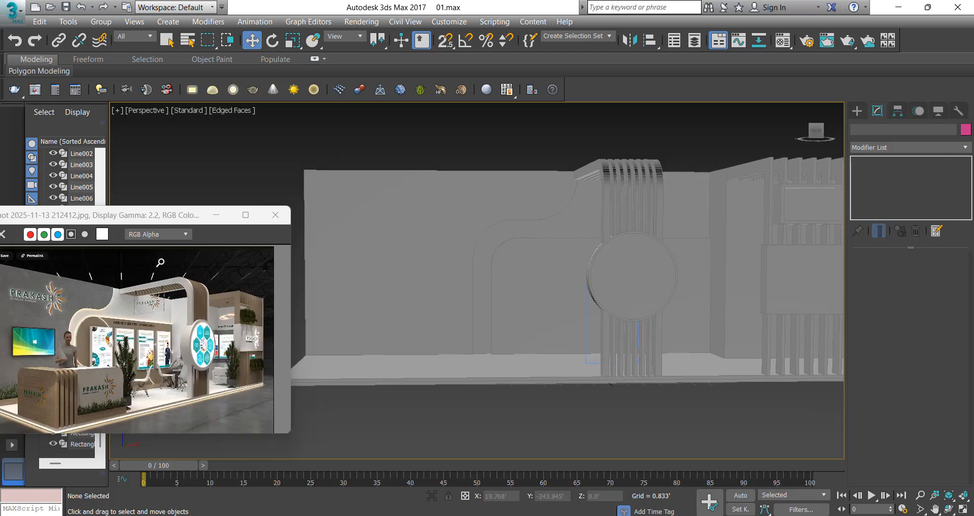
Examine the reception counter in the reference image, including its rounded corners and vertical wooden fins.
drag(138, 215, 210, 166)
middle_drag(489, 274, 517, 266)
alt+middle_drag(505, 298, 536, 327)
scroll(184, 346, up, 1)
middle_drag(149, 327, 254, 278)
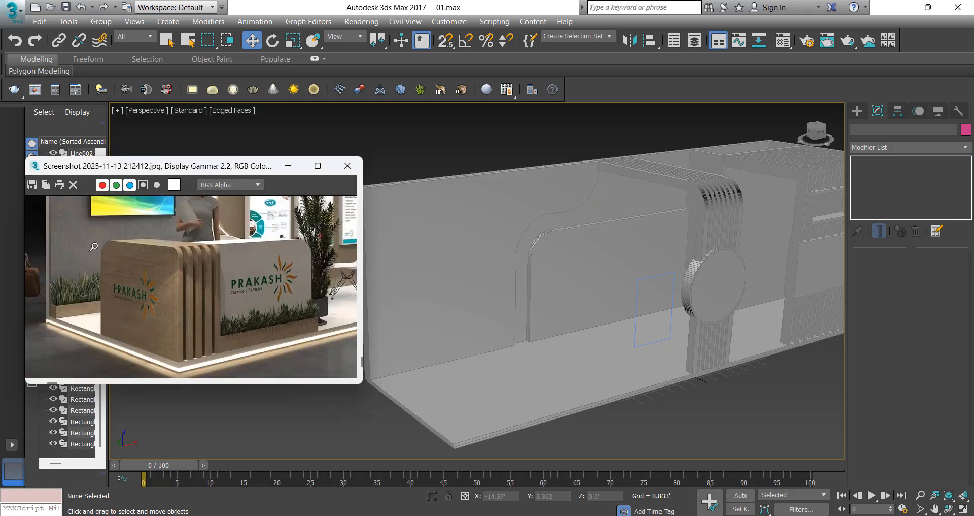
scroll(126, 278, up, 1)
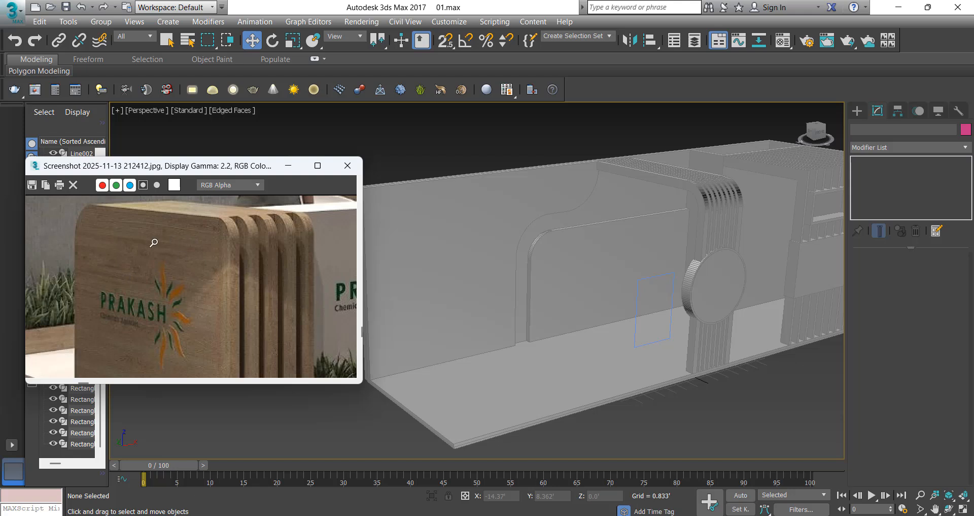
scroll(126, 269, down, 1)
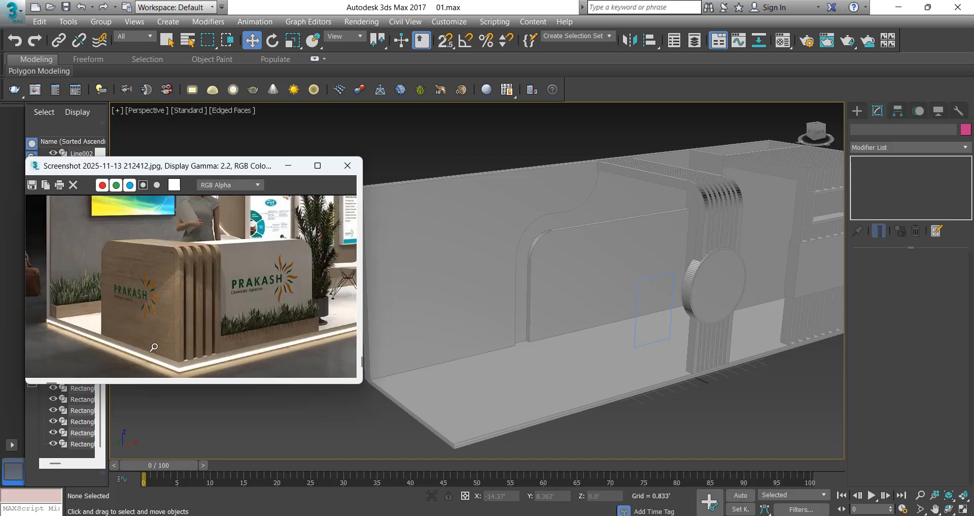
scroll(424, 287, down, 5)
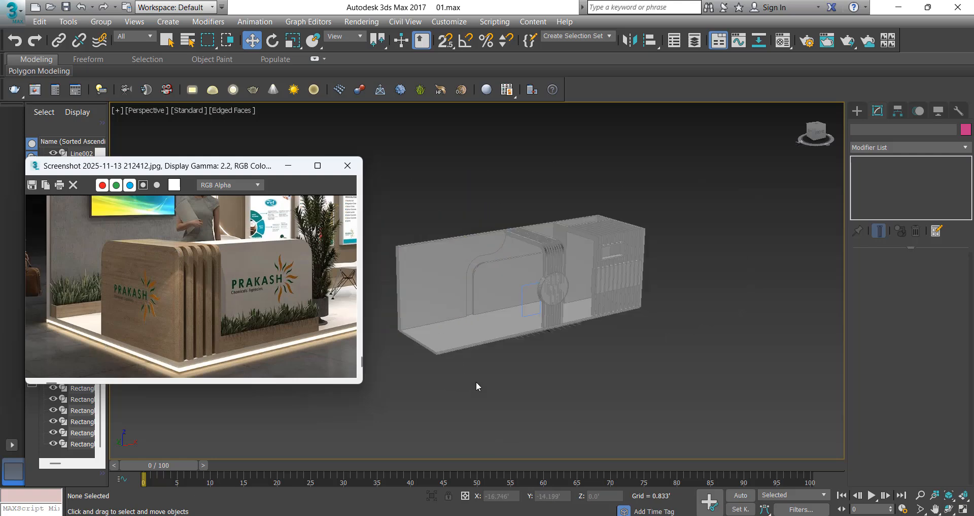
Isolate the two floor platform slabs and show them in the left view.
drag(476, 382, 413, 315)
key(alt+q)
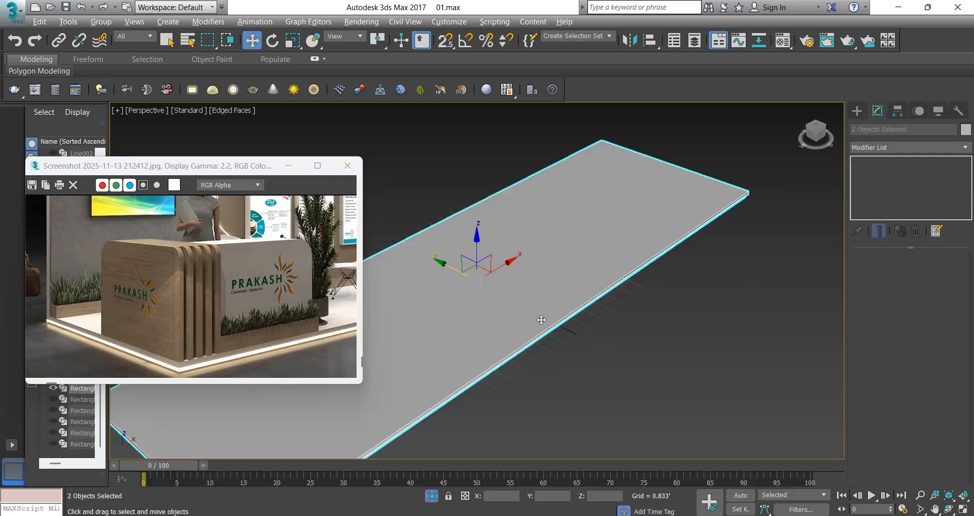
alt+middle_drag(505, 371, 517, 315)
key(f)
scroll(570, 315, down, 3)
middle_drag(657, 442, 687, 323)
scroll(557, 306, up, 3)
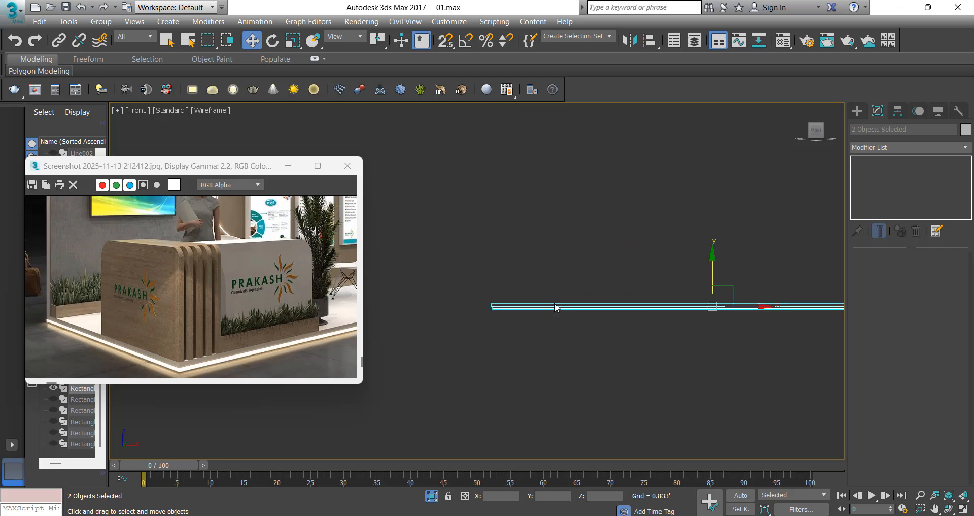
middle_drag(562, 307, 620, 319)
key(l)
scroll(545, 299, down, 2)
scroll(528, 341, up, 4)
Draw a rectangle about 3.4' wide and 1.6' high just above the platform for the counter's side profile.
click(596, 266)
ctrl+right_click(566, 273)
click(586, 209)
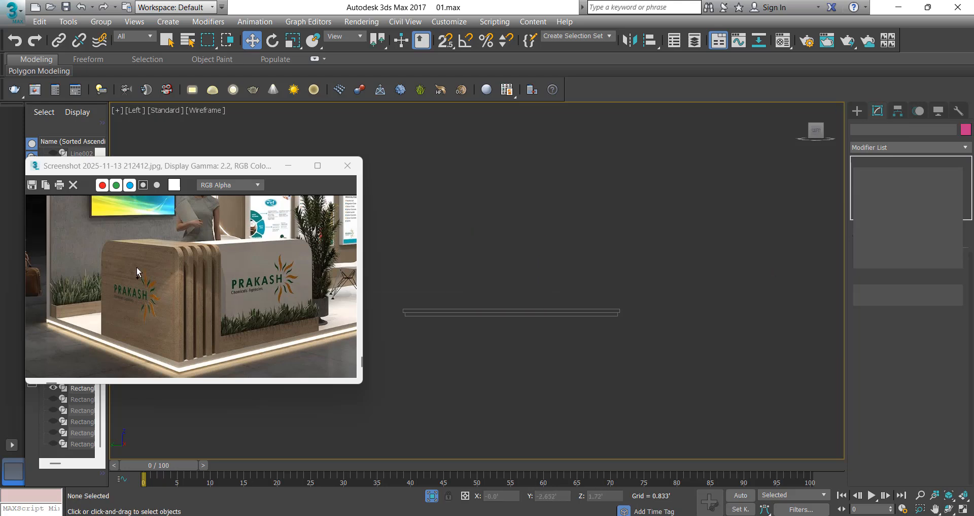
scroll(436, 277, up, 3)
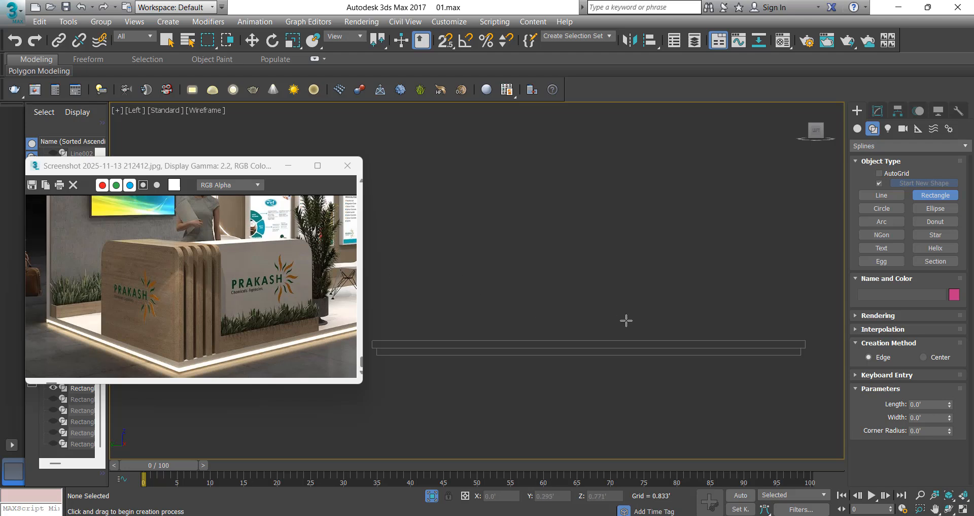
right_click(628, 322)
click(655, 256)
drag(595, 257, 746, 325)
right_click(833, 309)
click(878, 111)
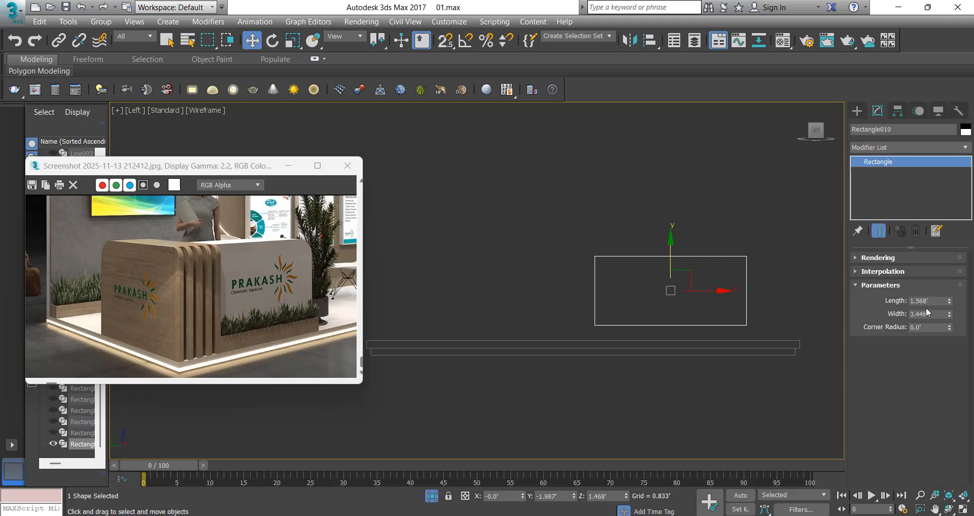
Set the rectangle's width to 4' and its length to 3'.
drag(931, 314, 811, 298)
text(4)
key(Return)
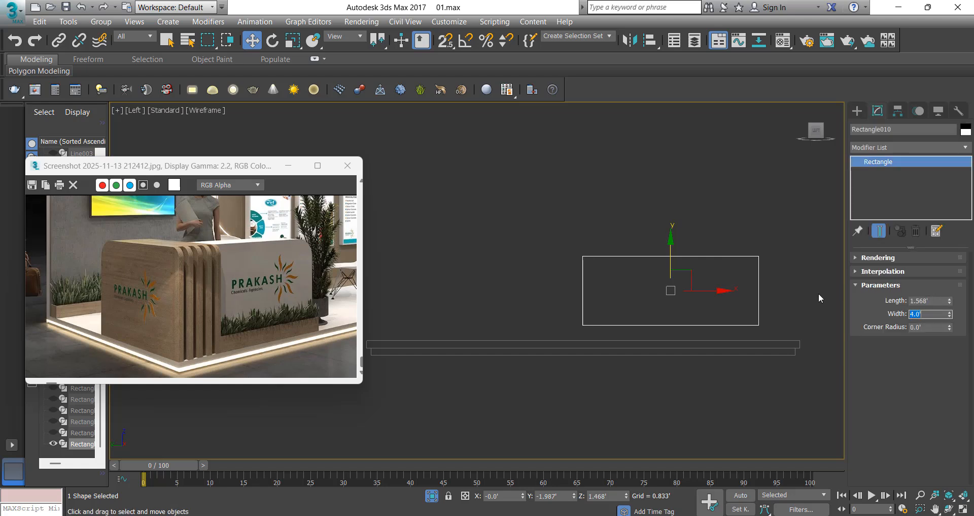
key(shift+Tab)
text(3)
key(Return)
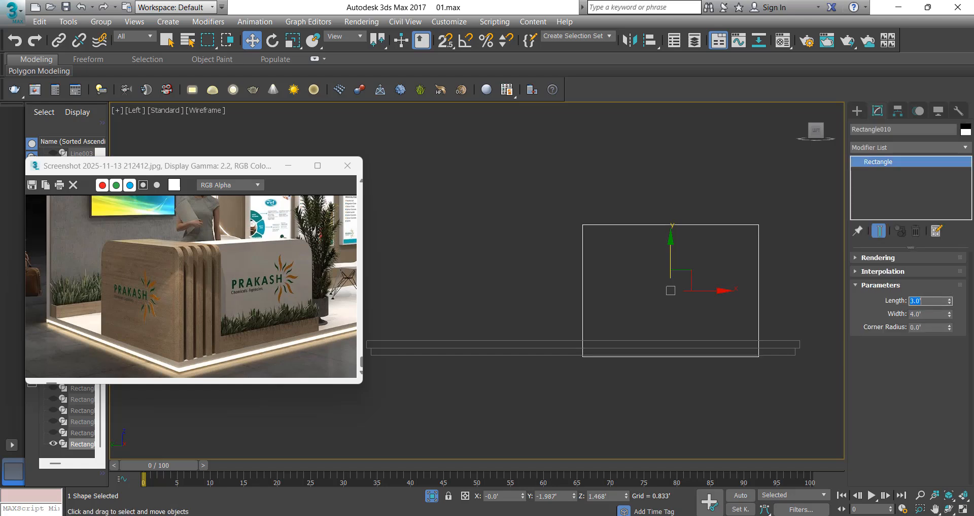
Snap the rectangle's lower right corner onto the upper right corner of the platform.
drag(684, 270, 706, 234)
key(s)
key(s)
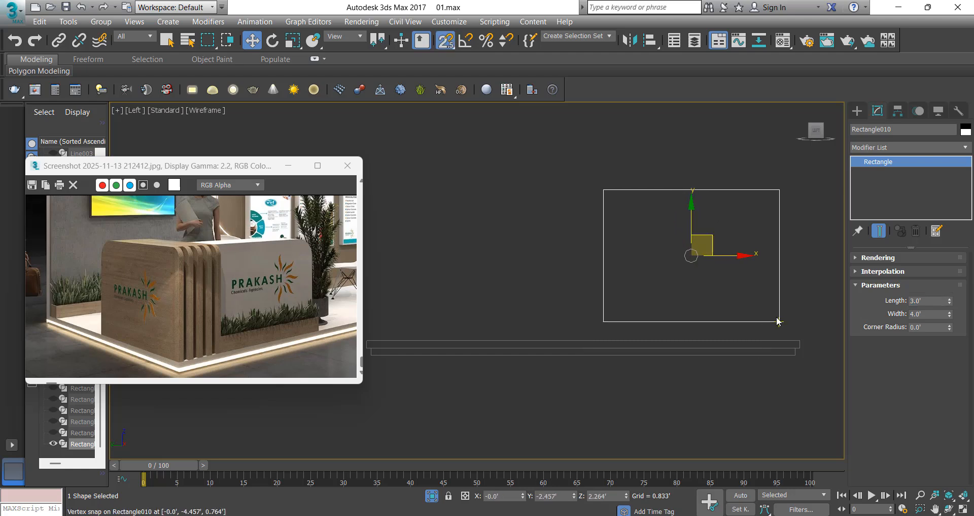
click(779, 321)
drag(780, 322, 805, 339)
key(s)
Add an Edit Spline modifier to the rectangle and convert all its vertices to Corner type.
middle_drag(660, 278, 568, 291)
key(e)
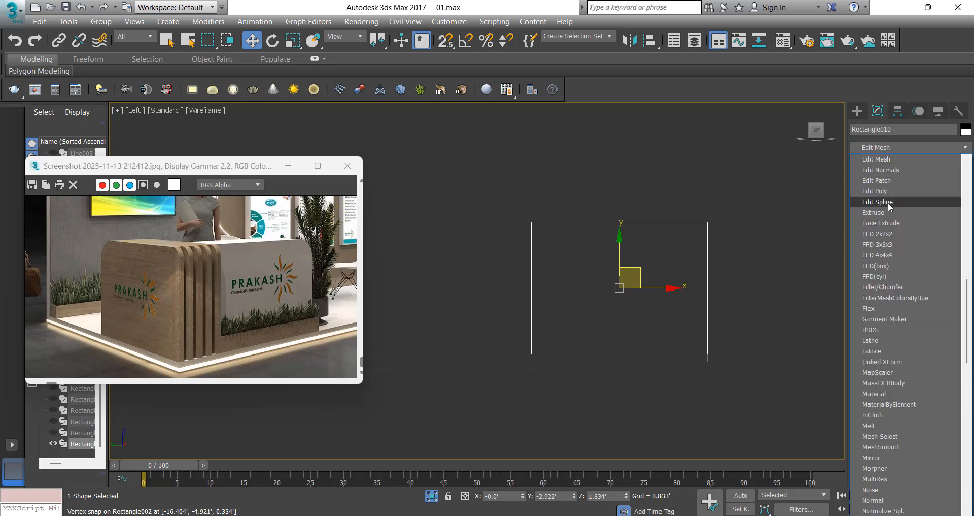
click(888, 202)
key(1)
key(ctrl+a)
right_click(690, 262)
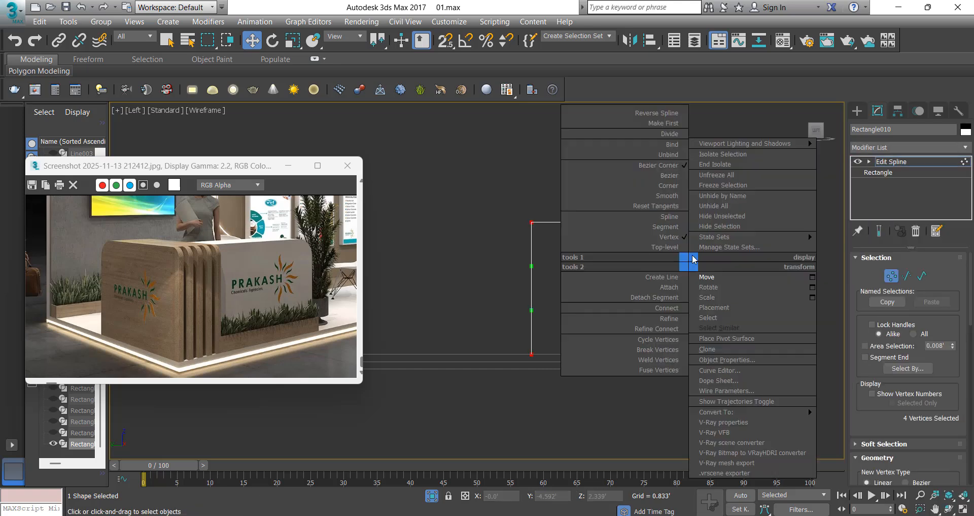
click(677, 186)
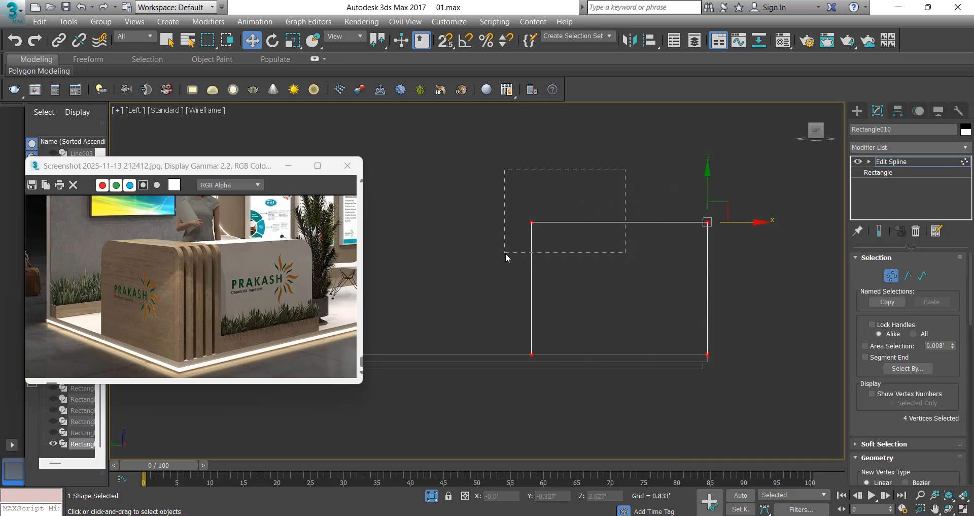
Fillet the upper left vertex of the counter profile by 0.5'.
drag(506, 253, 505, 253)
scroll(907, 403, down, 5)
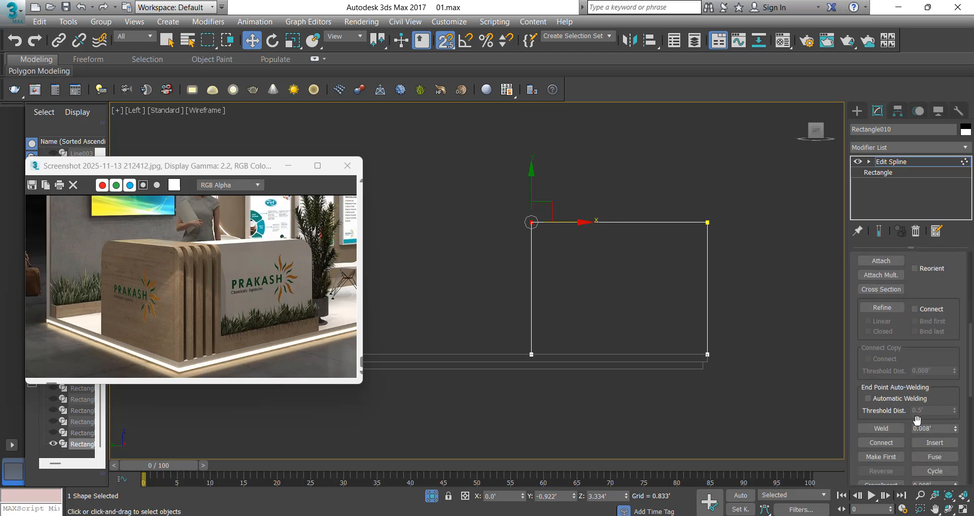
drag(898, 381, 903, 274)
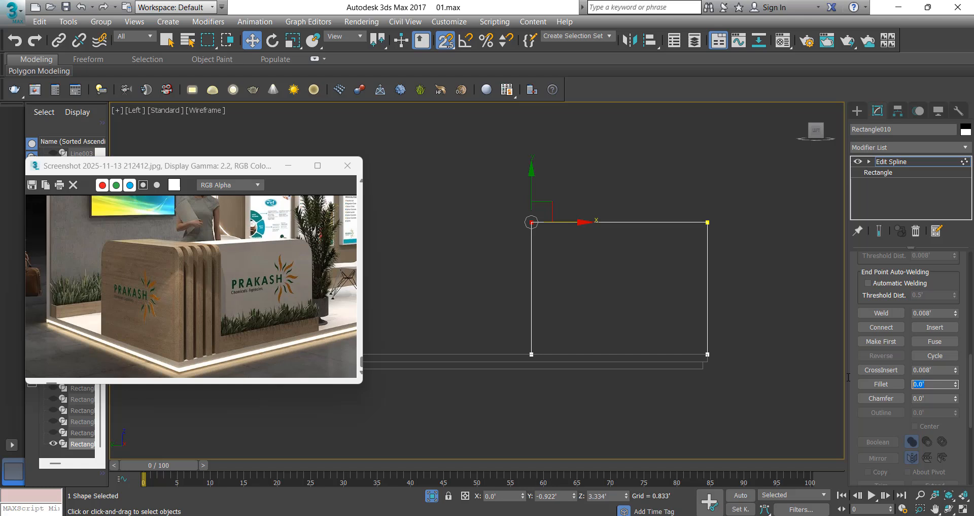
text(.5)
key(Return)
middle_drag(587, 285, 523, 285)
drag(727, 436, 726, 437)
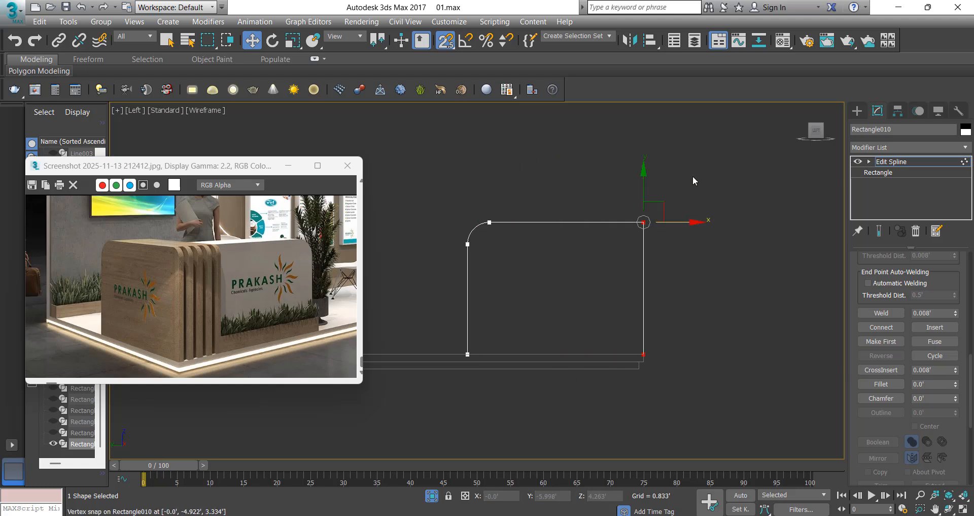
click(693, 175)
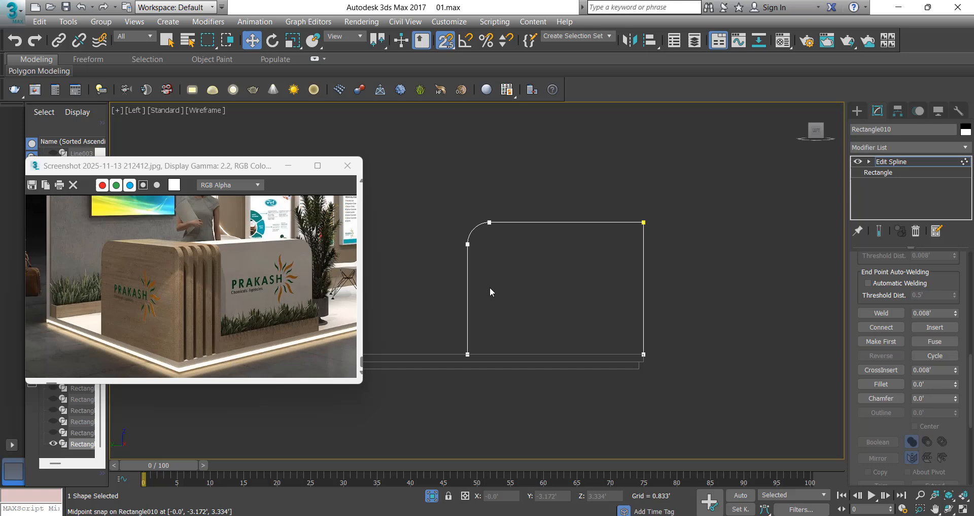
Extrude the counter profile by 1.25'.
click(893, 150)
text(ex)
click(881, 160)
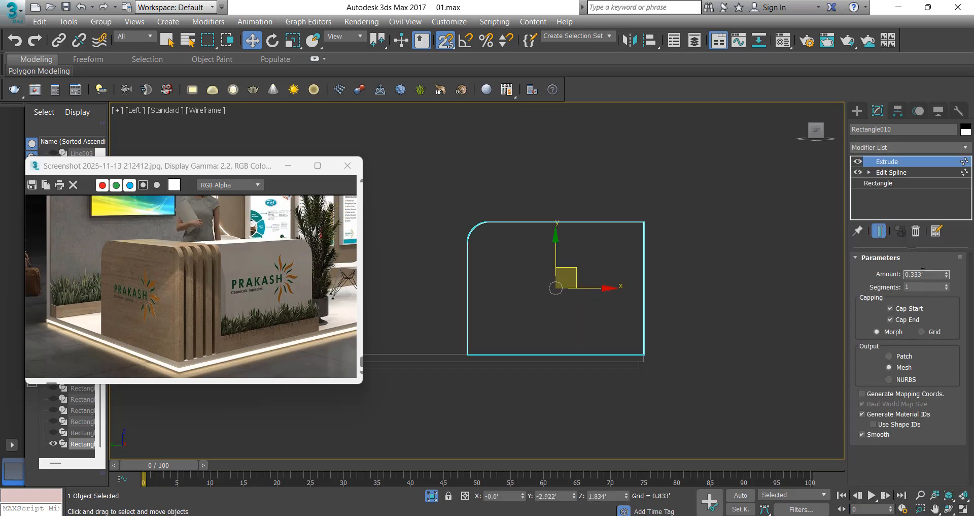
text(1.25)
key(Return)
In the top view, move the extruded counter block along X to align with the platform's left end.
alt+middle_drag(709, 251, 607, 241)
key(t)
scroll(652, 188, down, 4)
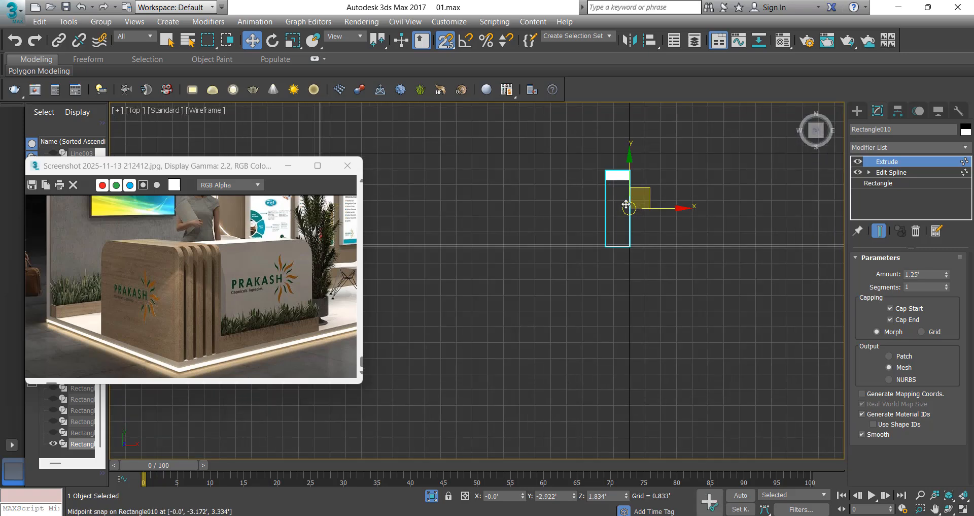
scroll(626, 204, down, 3)
scroll(548, 217, up, 4)
scroll(640, 206, down, 3)
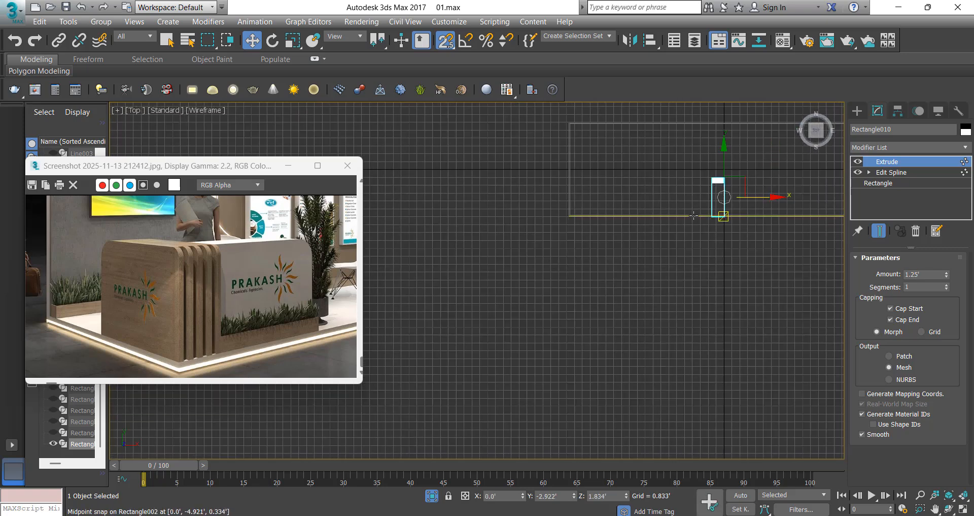
scroll(692, 214, up, 5)
drag(756, 218, 432, 213)
scroll(639, 192, down, 2)
scroll(432, 204, up, 3)
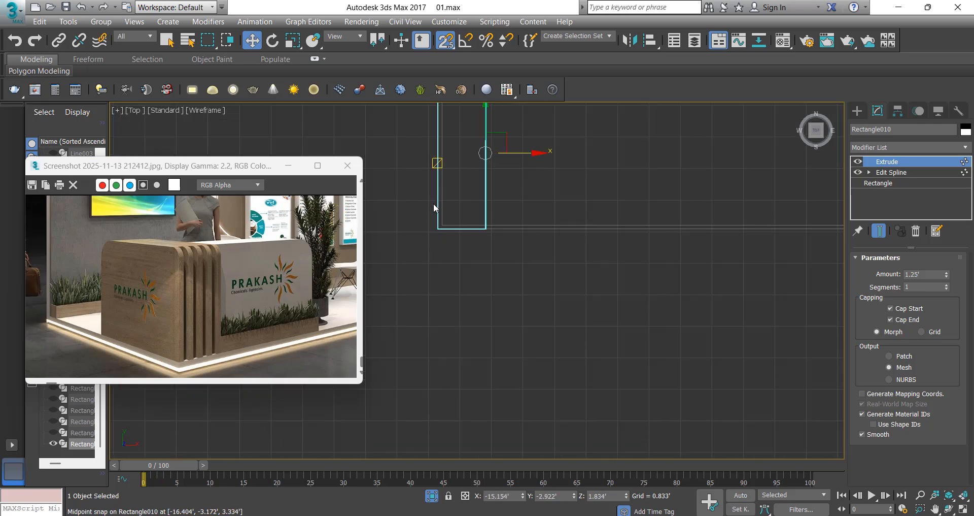
scroll(458, 217, down, 2)
scroll(451, 224, up, 2)
middle_drag(471, 231, 551, 290)
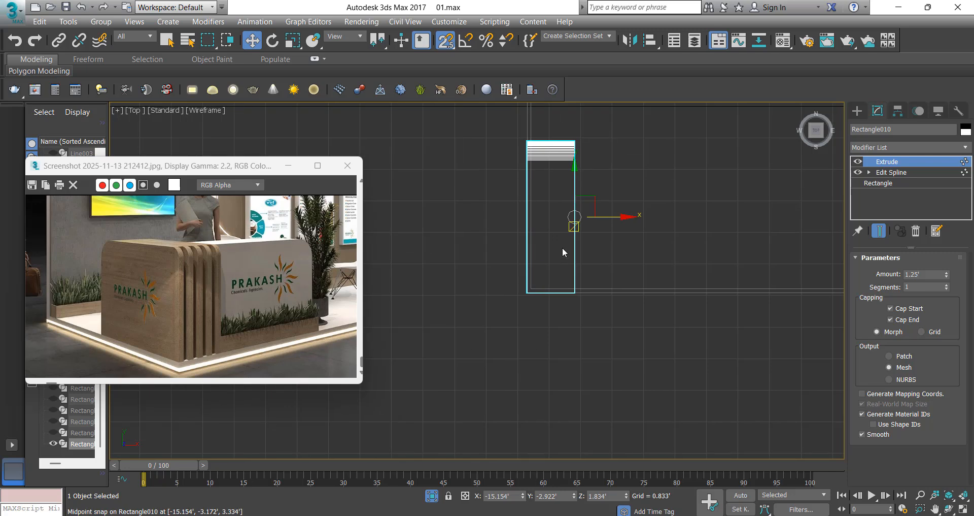
In the left view, draw a 3' high zero-width rectangle along the counter block's straight vertical edge, snapped to its corners.
key(l)
scroll(650, 201, up, 3)
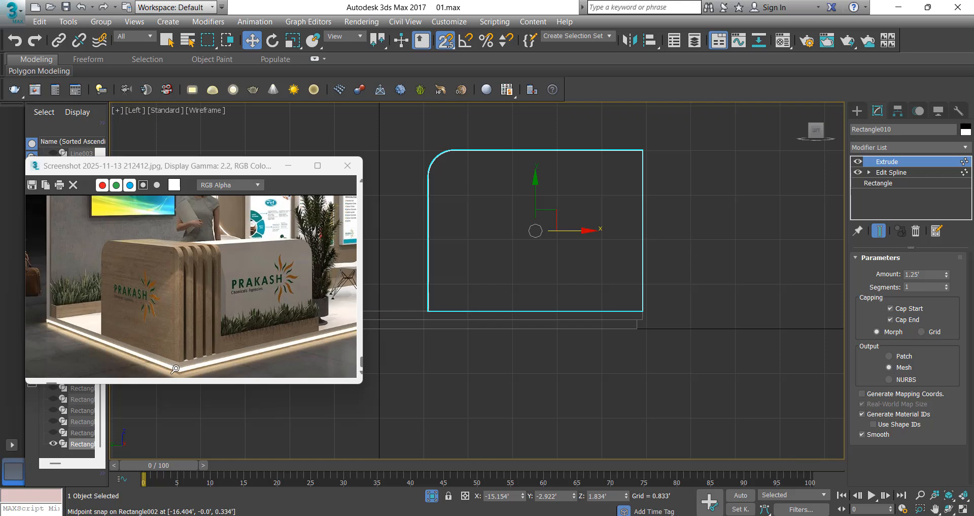
scroll(175, 369, up, 4)
scroll(184, 340, down, 3)
right_click(697, 209)
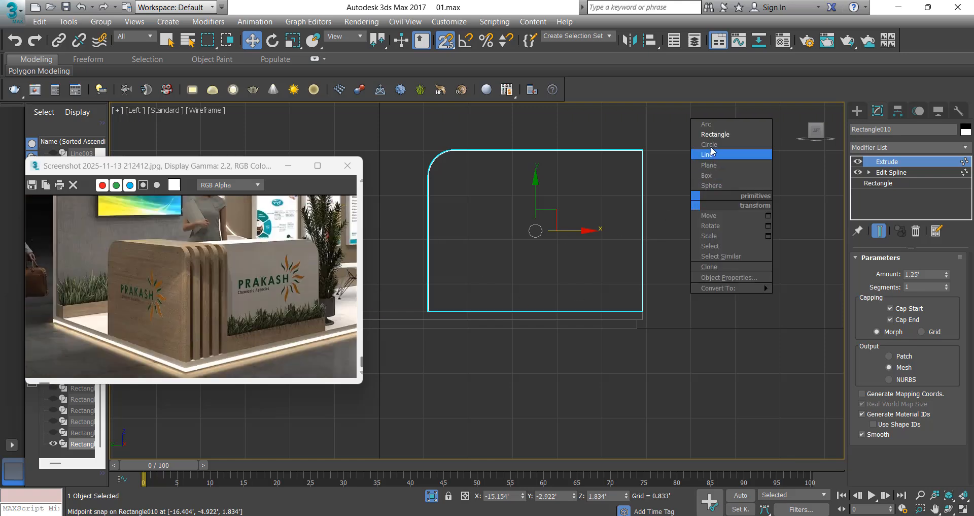
click(716, 137)
drag(643, 151, 642, 310)
key(w)
click(882, 112)
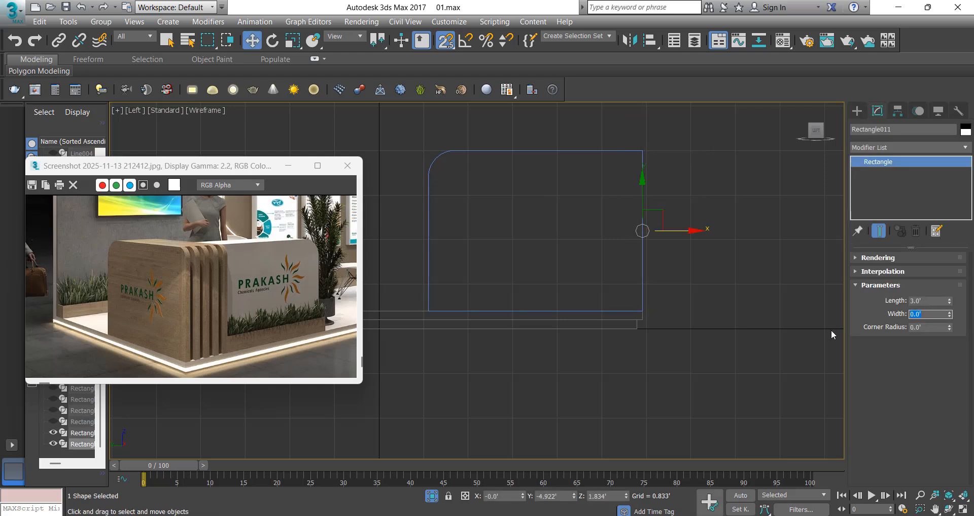
Set the new rectangle's width to 4" and move it against the outside of the counter block's vertical edge.
text(4")
key(Return)
drag(679, 231, 650, 157)
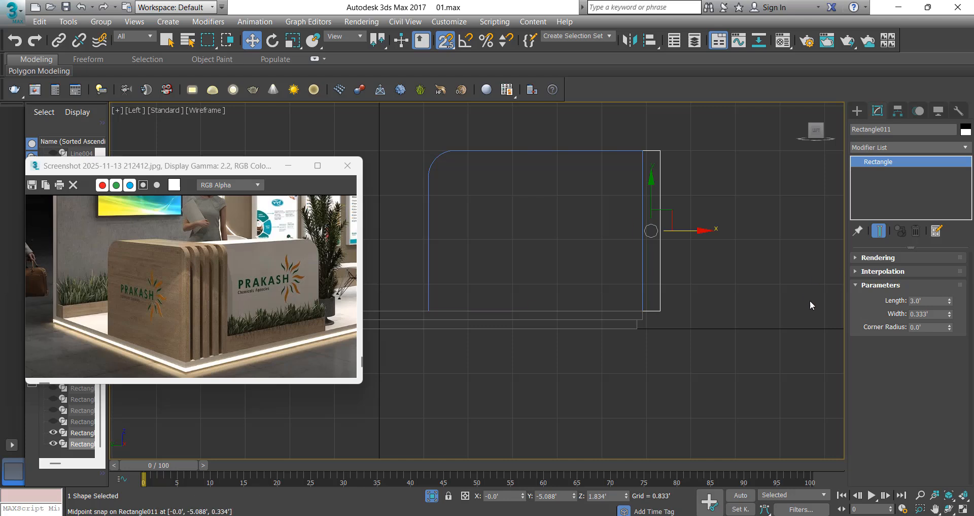
Set the narrow rectangle's width to 6" and snap its upper corner to the counter block's top corner.
double_click(929, 313)
text(6")
key(Return)
scroll(639, 158, up, 3)
drag(638, 155, 647, 154)
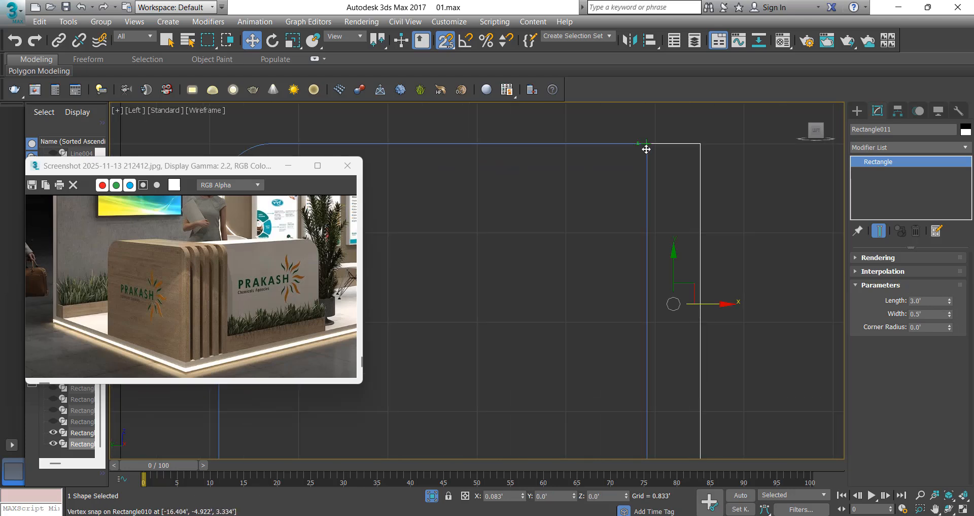
Add an Edit Spline modifier to the narrow rectangle and convert all four of its vertices to Corner type.
click(903, 147)
click(895, 203)
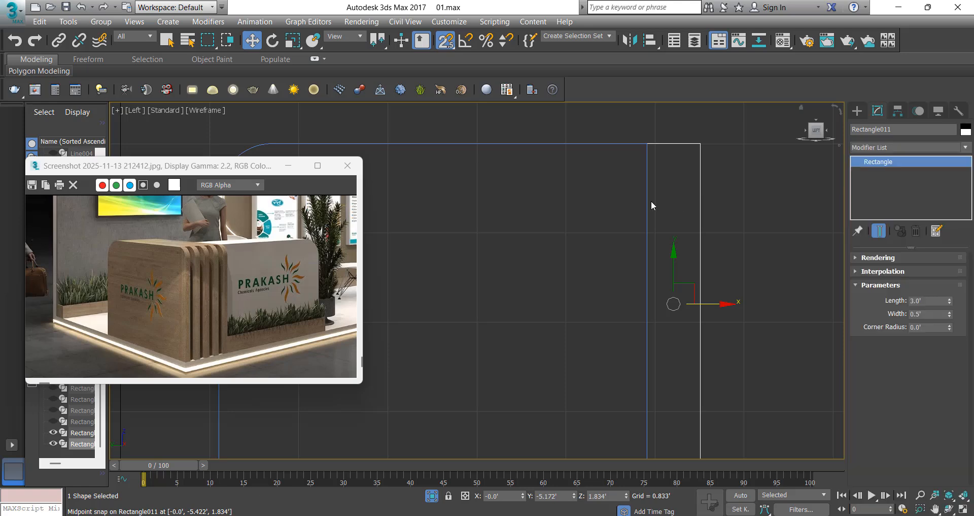
scroll(650, 202, down, 2)
key(1)
key(ctrl+a)
right_click(727, 212)
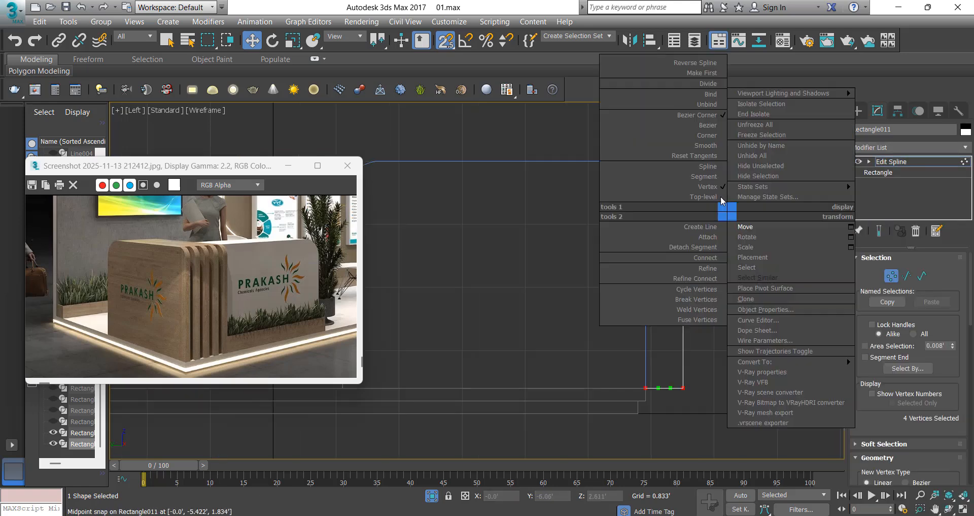
click(711, 146)
right_click(717, 193)
click(702, 117)
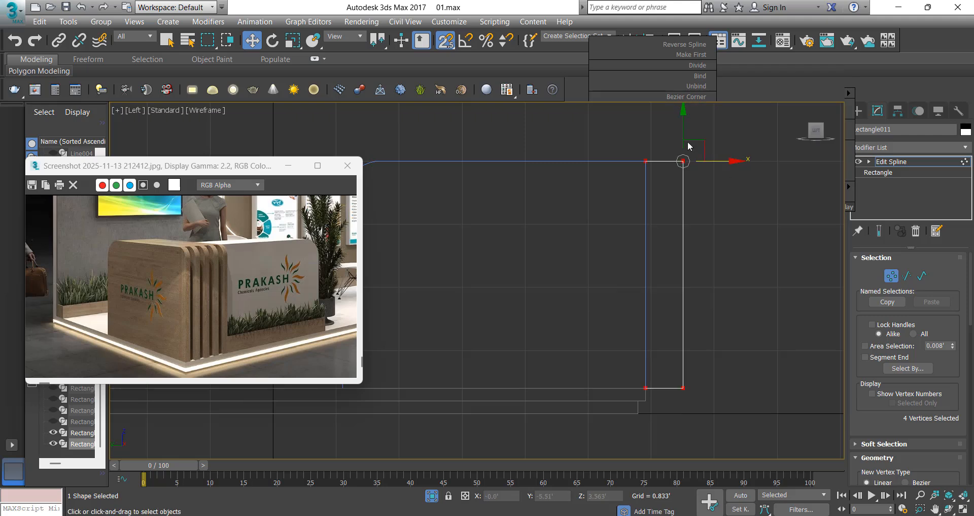
Fillet the narrow rectangle's outer upper vertex by about 0.3'.
scroll(929, 387, down, 5)
scroll(930, 387, down, 5)
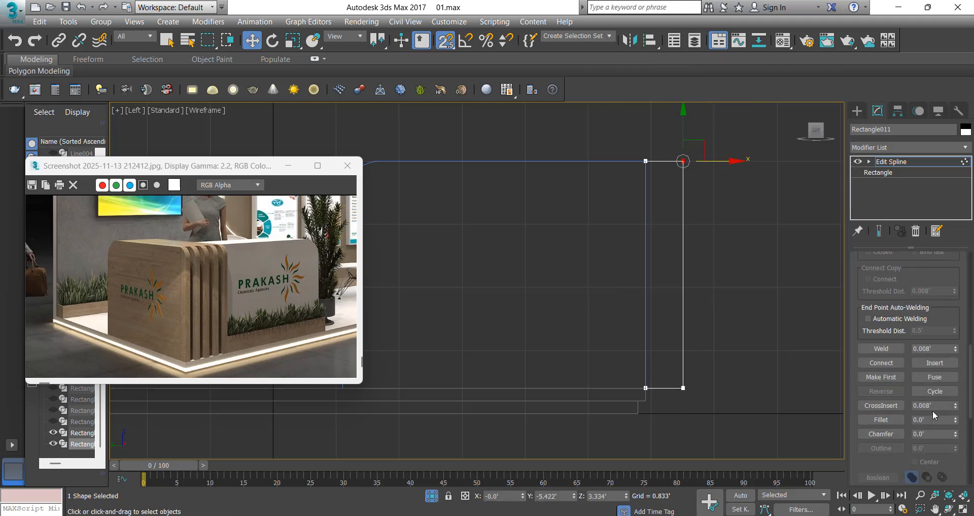
click(883, 419)
drag(684, 162, 702, 140)
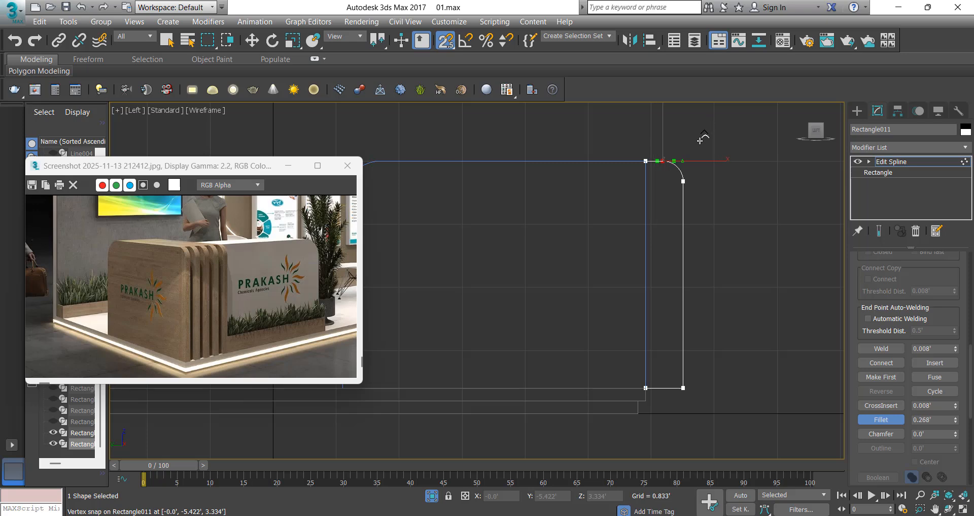
Extrude the filleted profile and move the solid along X to the end of the counter block in the top view.
click(890, 146)
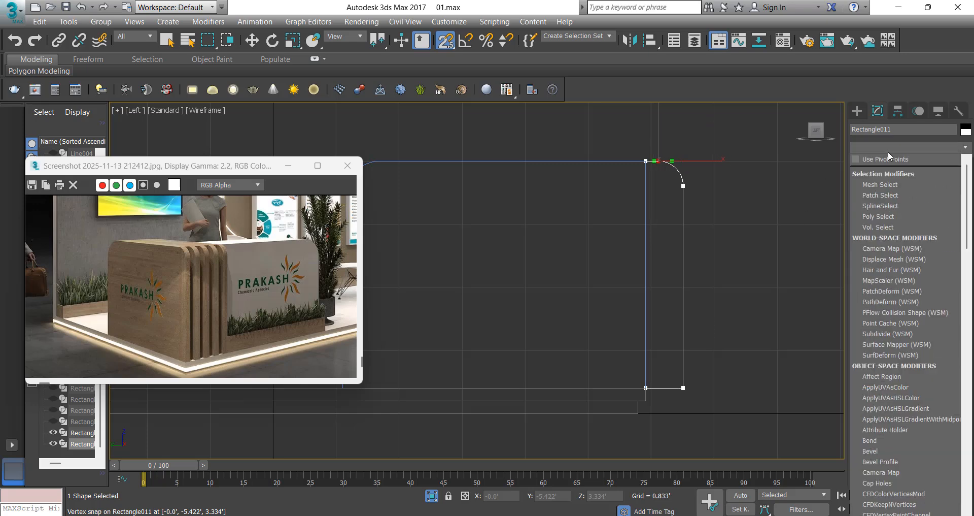
key(e)
click(885, 158)
key(w)
key(t)
scroll(684, 260, down, 5)
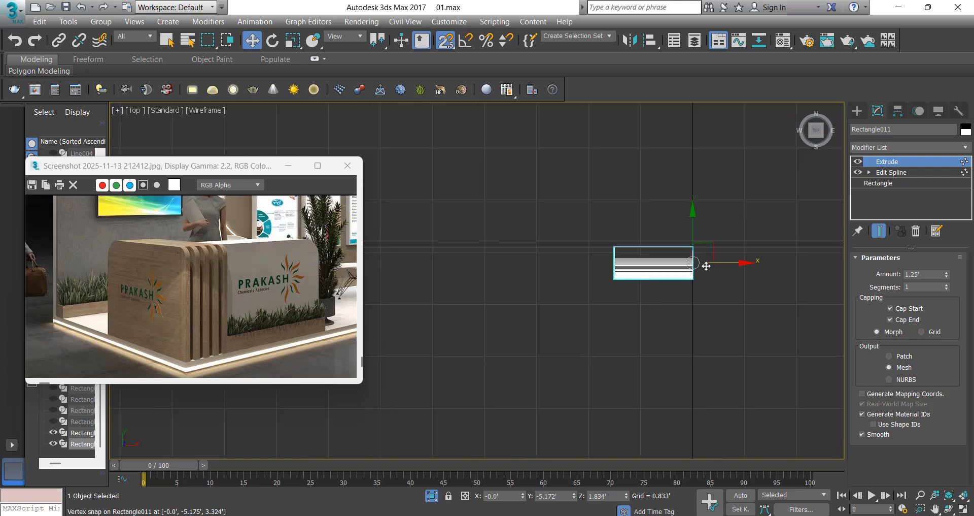
scroll(662, 280, down, 8)
drag(677, 280, 566, 283)
Examine the slats in the reference image closely and set the slat's extrusion amount to 0.167'.
scroll(531, 276, up, 6)
scroll(188, 264, up, 5)
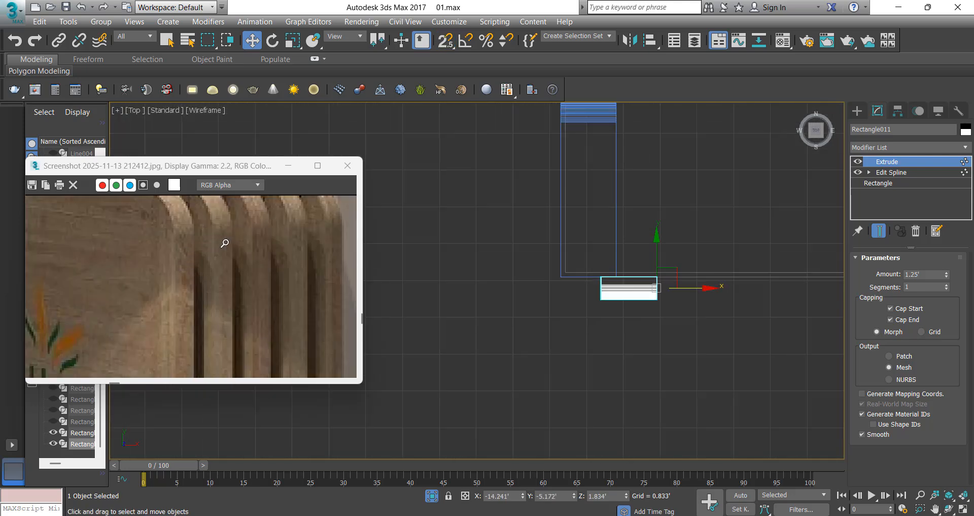
scroll(577, 302, down, 2)
scroll(544, 281, up, 3)
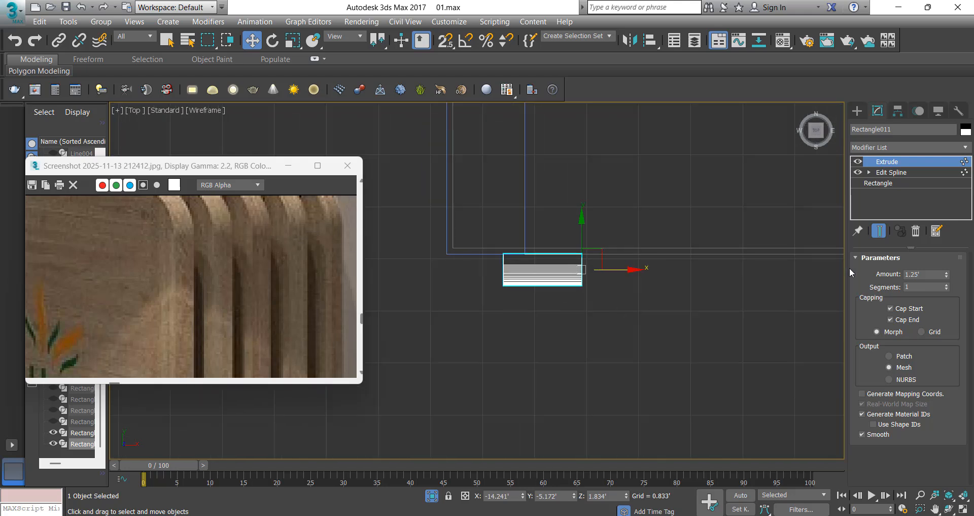
text(0.25)
key(Return)
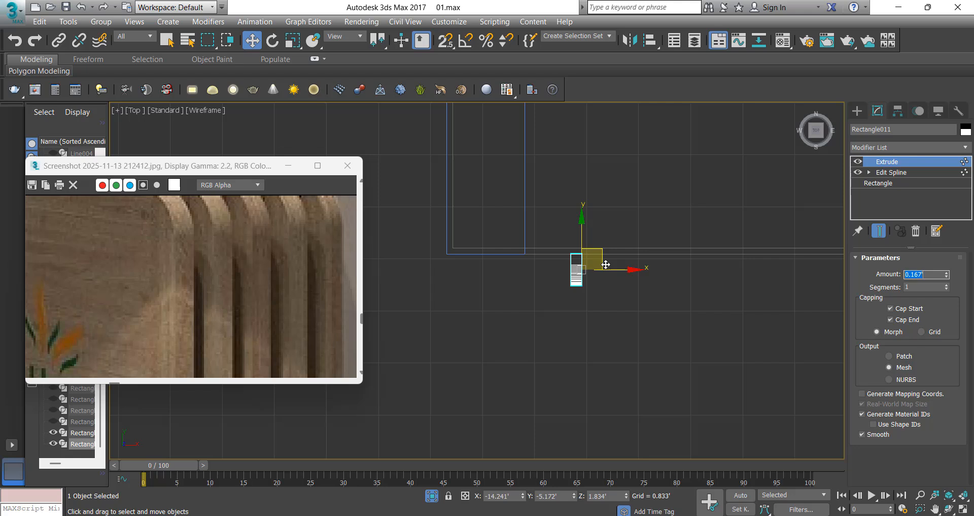
Snap the slat's inner right corner to the counter block's lower right corner in the top view, and set its extrusion amount to 0.125'.
drag(610, 273, 525, 259)
key(s)
scroll(518, 261, up, 3)
middle_drag(527, 263, 607, 264)
scroll(612, 264, down, 2)
scroll(616, 272, up, 2)
text(s)
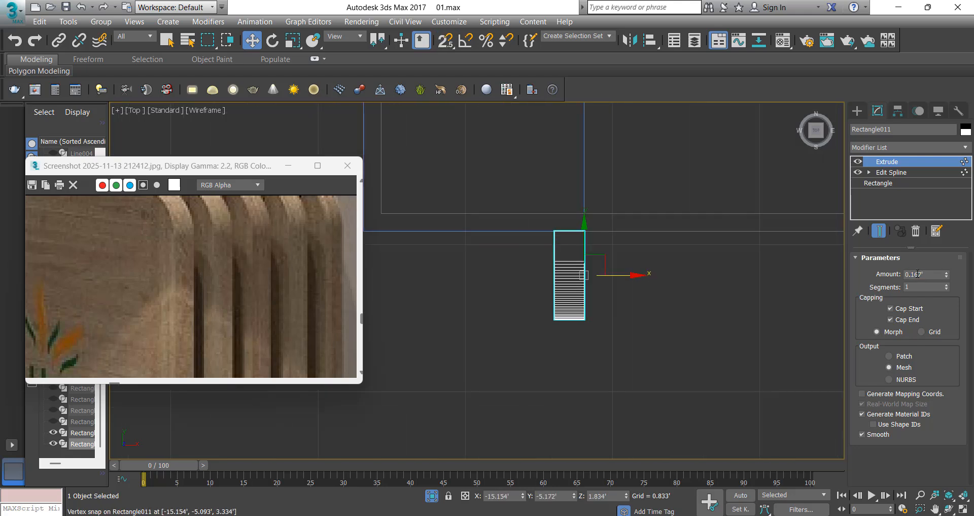
text(0.125)
key(Return)
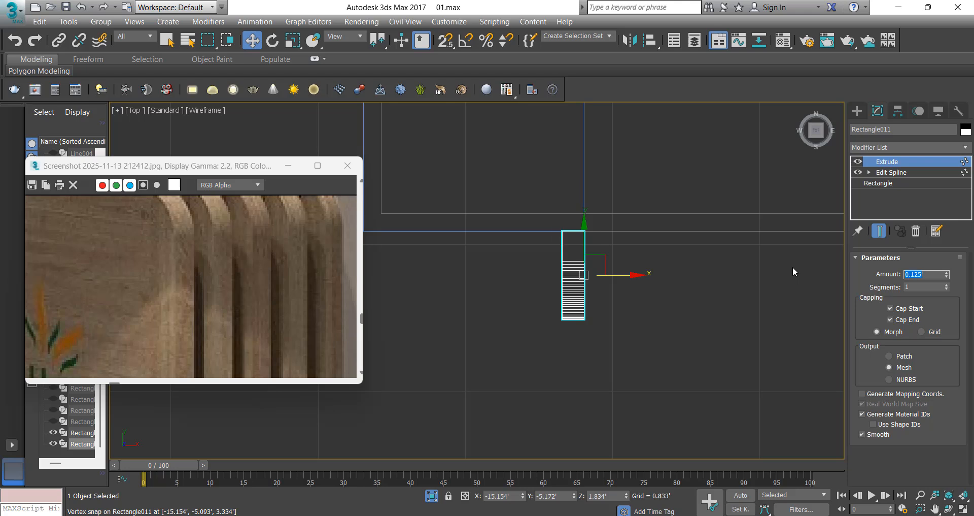
Clone the slat along negative X as four evenly spaced instances.
scroll(698, 278, down, 2)
scroll(665, 278, up, 1)
mouse_move(662, 279)
shift+mouse_down()
mouse_move(631, 280)
mouse_move(647, 276)
shift+mouse_up()
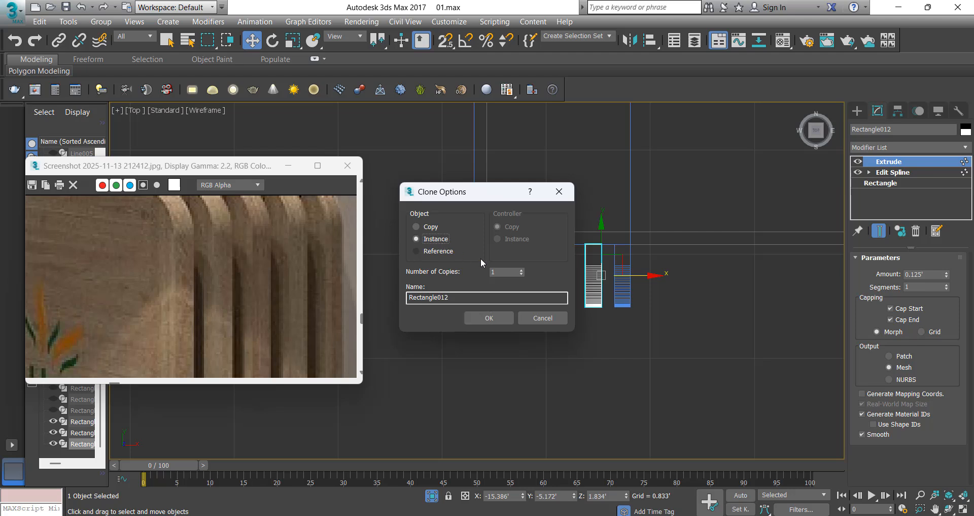
click(486, 322)
click(523, 327)
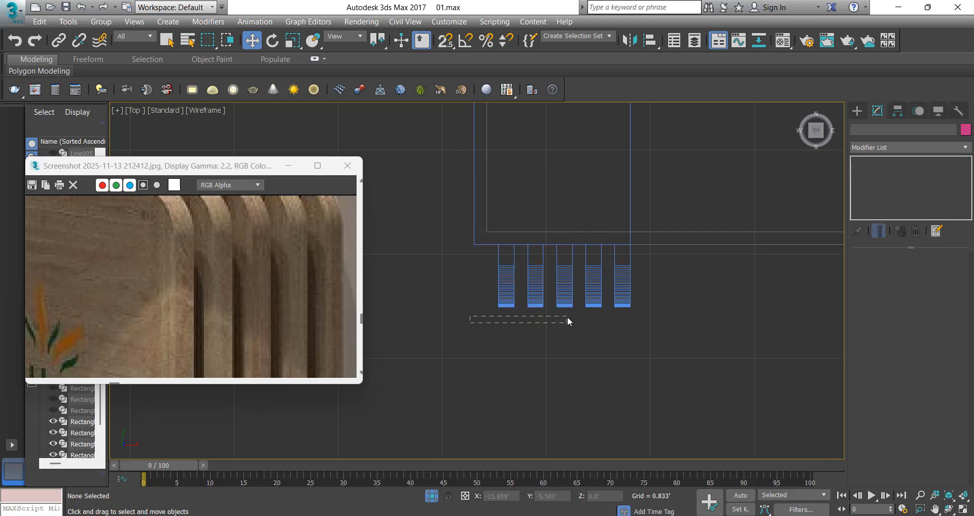
Snap the leftmost slat's corner to the counter block's lower left corner in the top view.
drag(509, 299, 507, 300)
scroll(474, 321, down, 4)
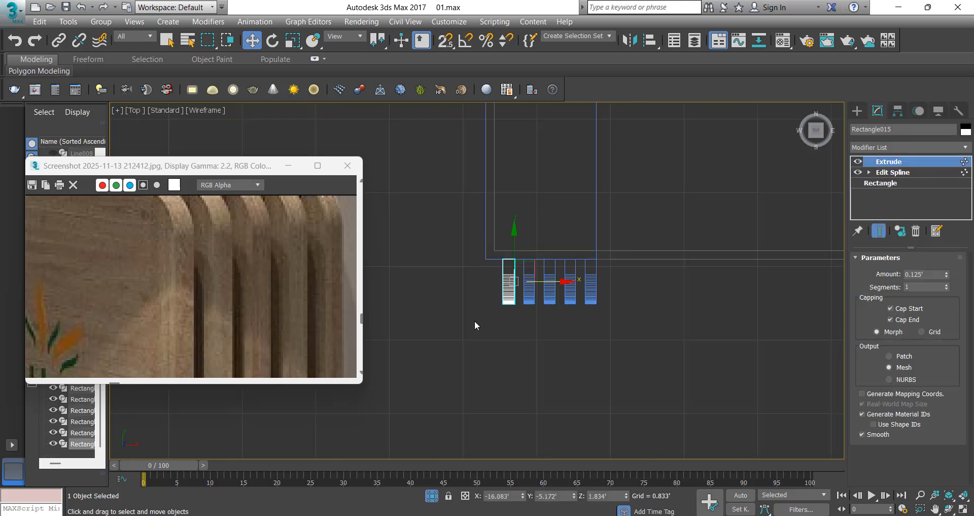
scroll(491, 287, up, 5)
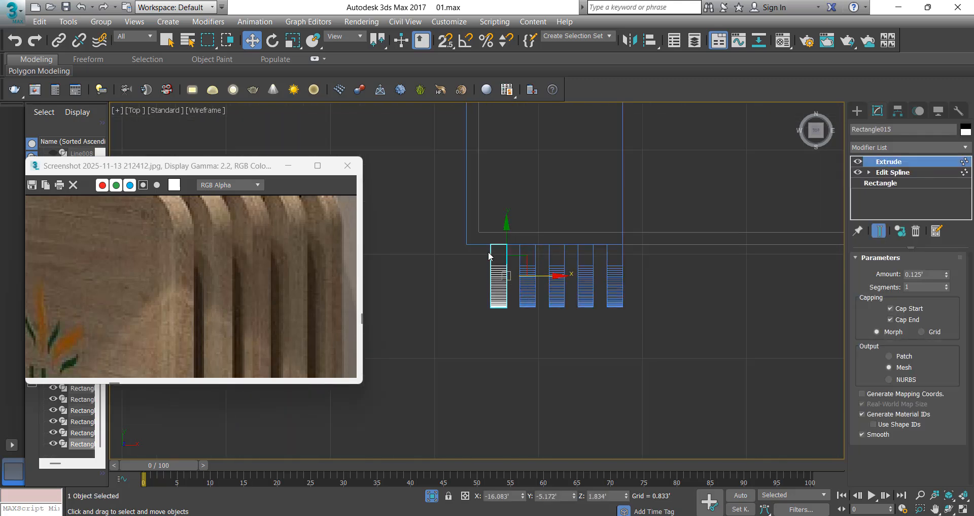
key(s)
drag(490, 257, 466, 246)
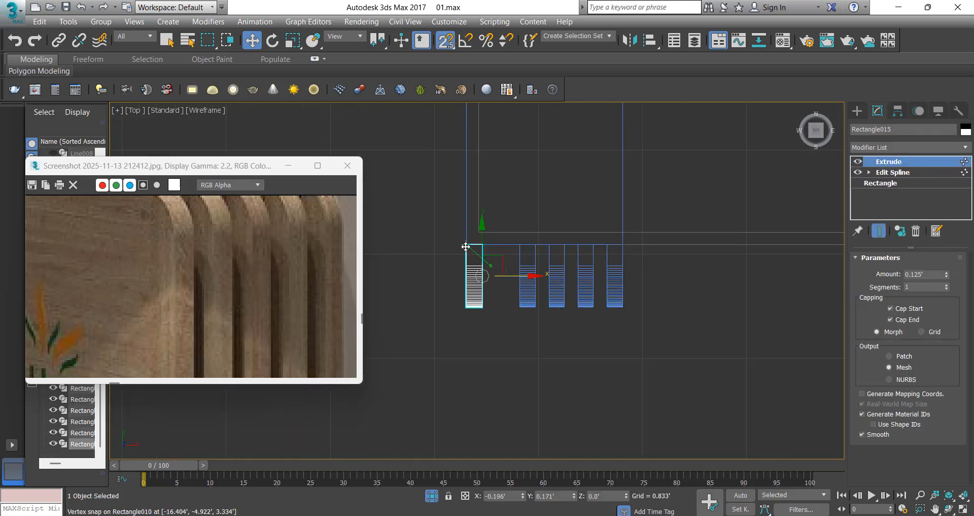
Move the three middle slats along X so they are evenly spaced between the two end slats.
click(527, 299)
drag(559, 275, 581, 297)
drag(595, 333, 538, 218)
scroll(551, 280, up, 2)
key(s)
scroll(522, 238, down, 3)
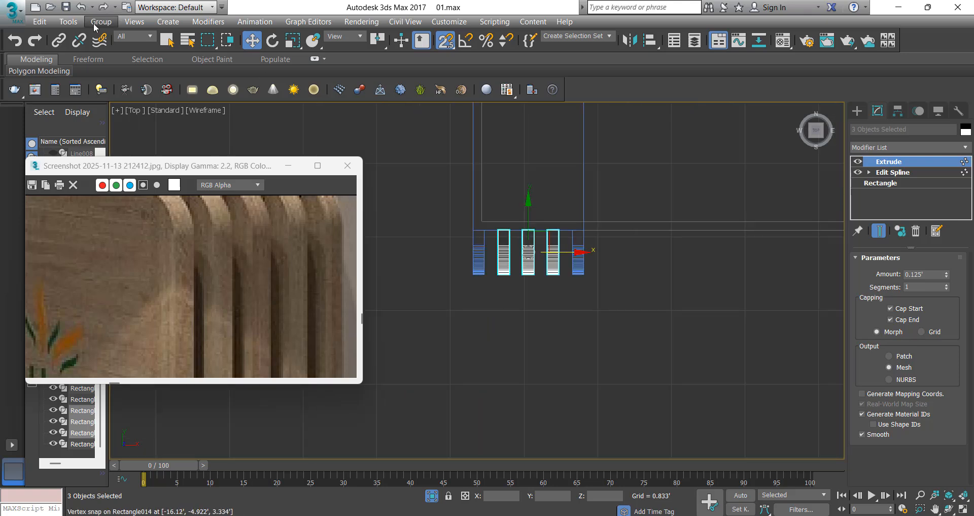
click(39, 21)
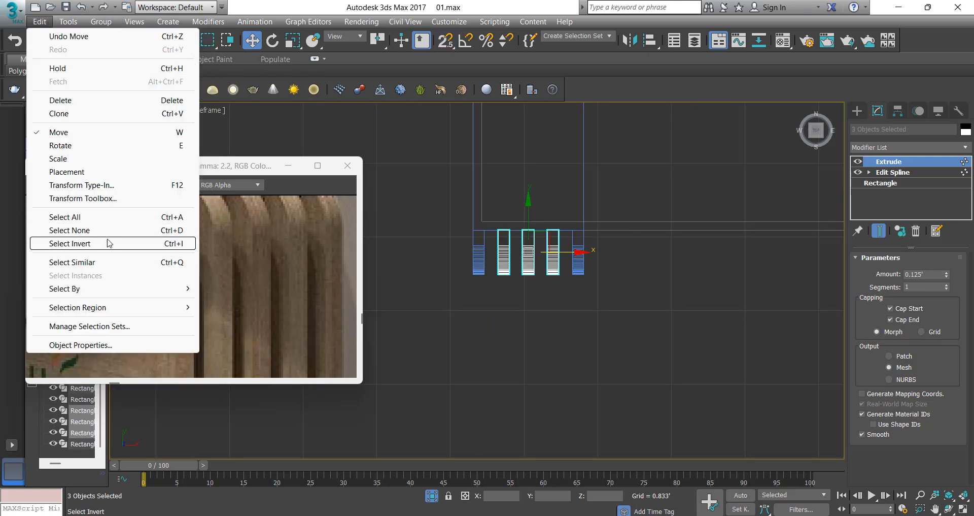
click(31, 132)
click(68, 22)
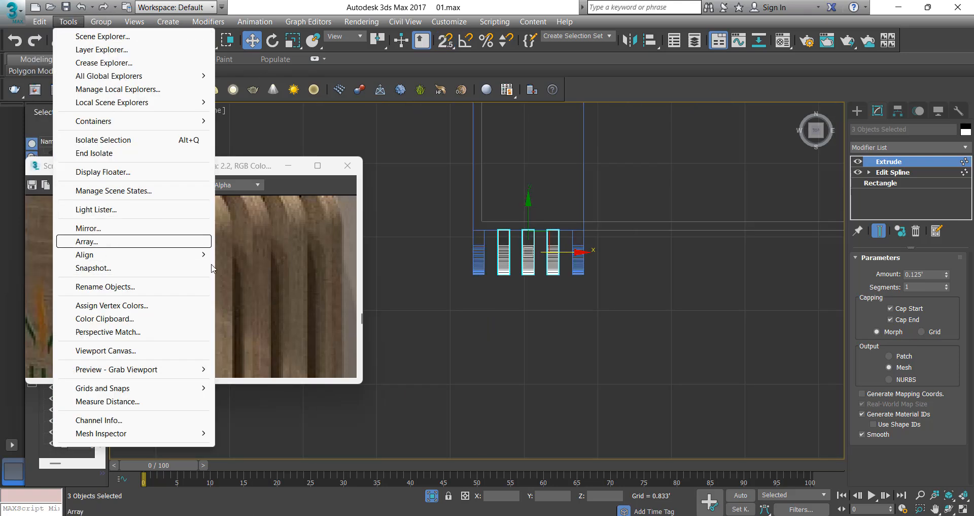
click(455, 226)
Select the counter block with its five slats and move them along Y with 3D snap, aligning the slat fronts with the platform edge.
drag(451, 254, 606, 266)
scroll(604, 291, down, 2)
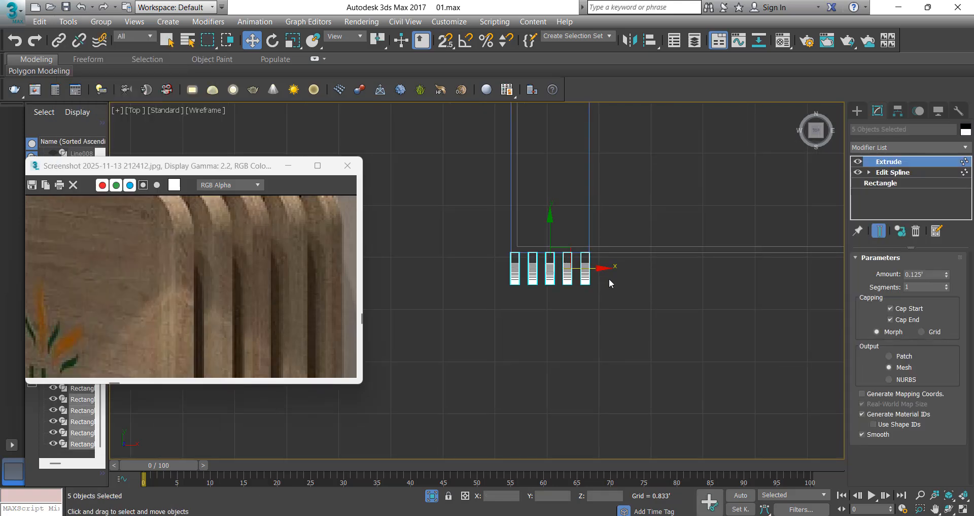
key(p)
scroll(586, 292, up, 5)
alt+middle_drag(517, 263, 472, 197)
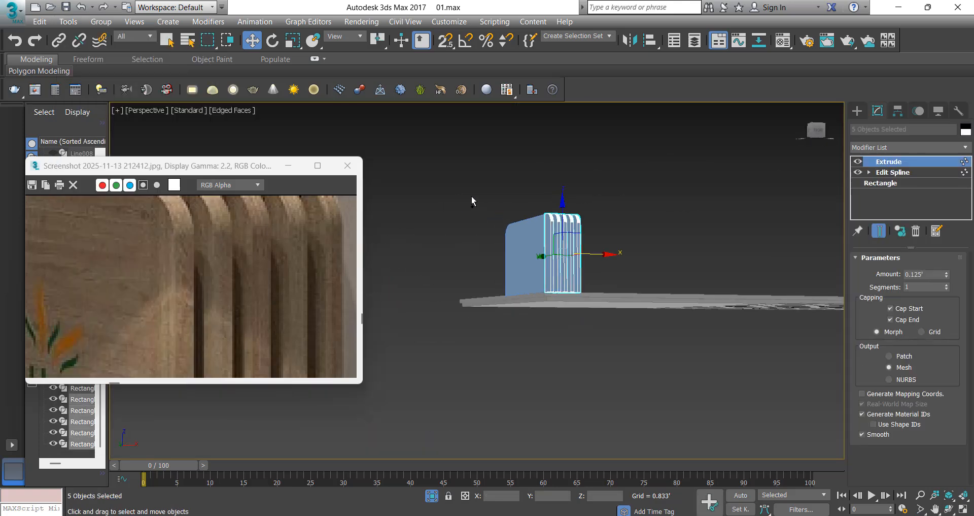
drag(600, 260, 499, 224)
alt+middle_drag(500, 224, 585, 291)
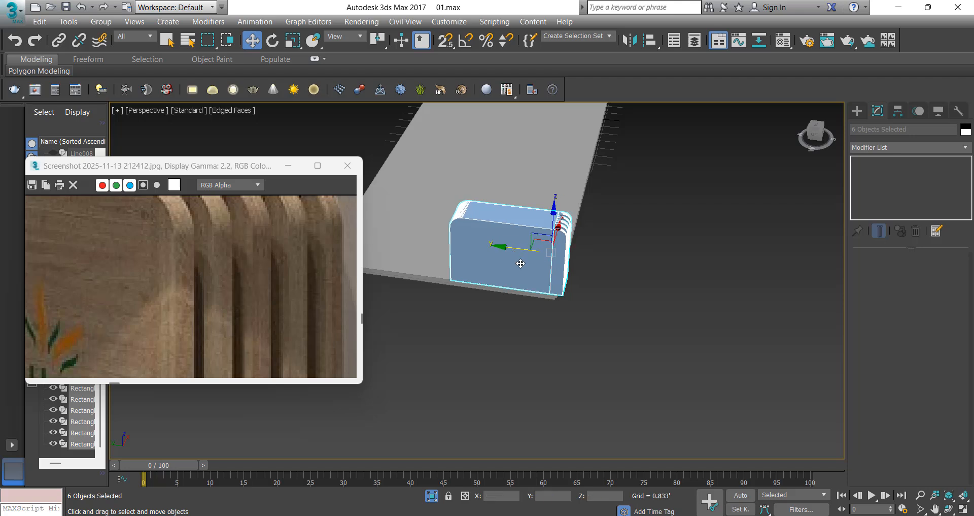
scroll(521, 264, up, 3)
drag(445, 43, 447, 97)
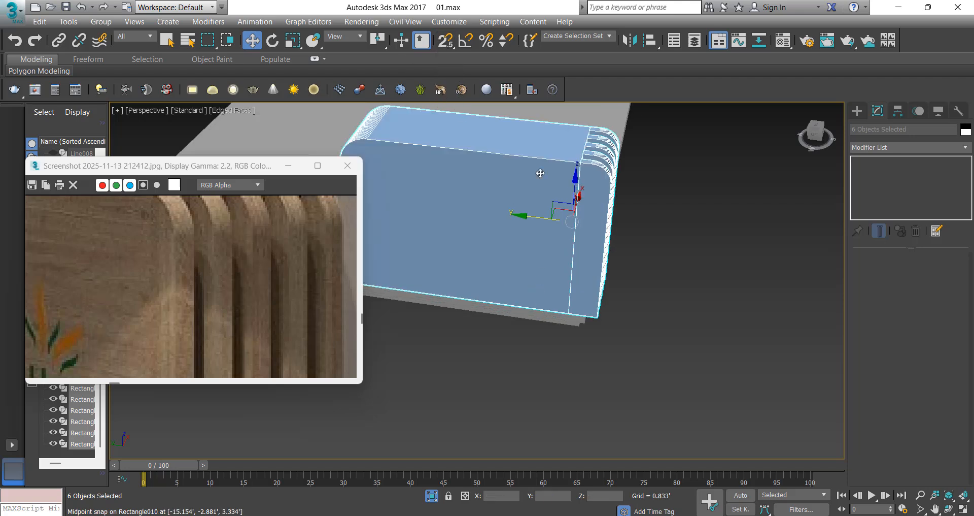
scroll(580, 286, up, 3)
drag(617, 354, 590, 351)
scroll(594, 323, down, 3)
scroll(551, 258, down, 2)
alt+middle_drag(594, 323, 563, 269)
scroll(551, 258, down, 3)
scroll(558, 256, up, 3)
key(s)
scroll(144, 284, down, 2)
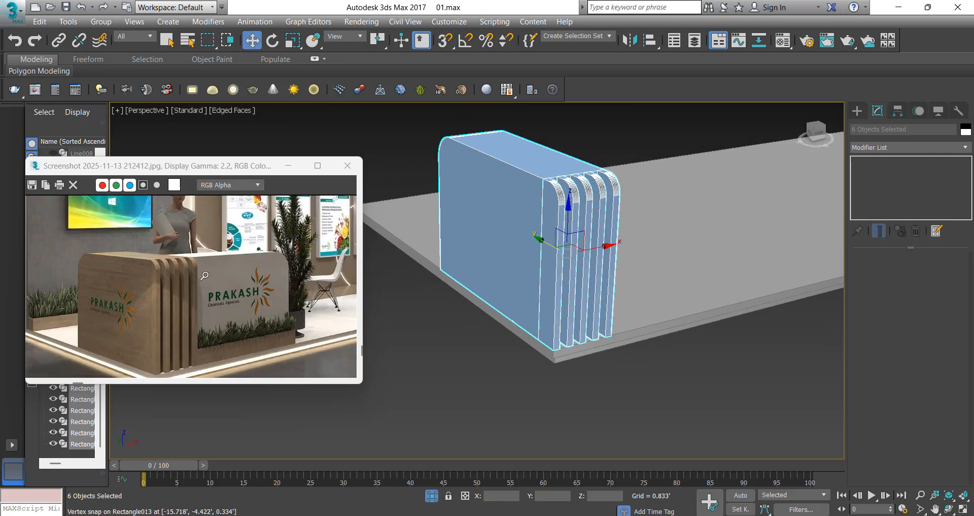
Turn off the edged-face display in the perspective view and compare the counter with the reference image.
click(556, 383)
mouse_move(556, 382)
alt+middle_down()
mouse_move(479, 290)
mouse_move(543, 251)
mouse_move(495, 292)
mouse_move(472, 257)
alt+middle_up()
scroll(479, 289, down, 2)
scroll(475, 279, up, 1)
key(F4)
scroll(472, 257, down, 3)
scroll(559, 217, up, 3)
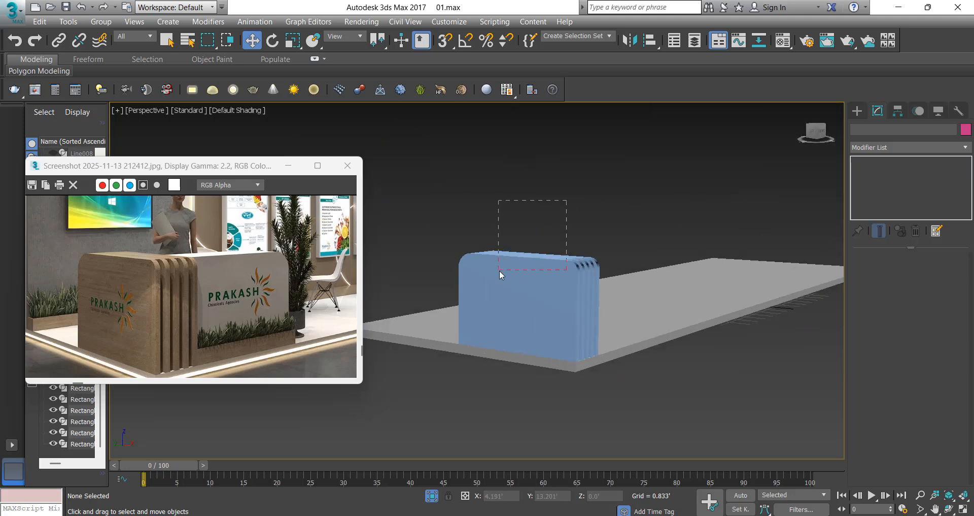
Change the object color of the counter block and its five slats to light gray.
drag(499, 270, 541, 274)
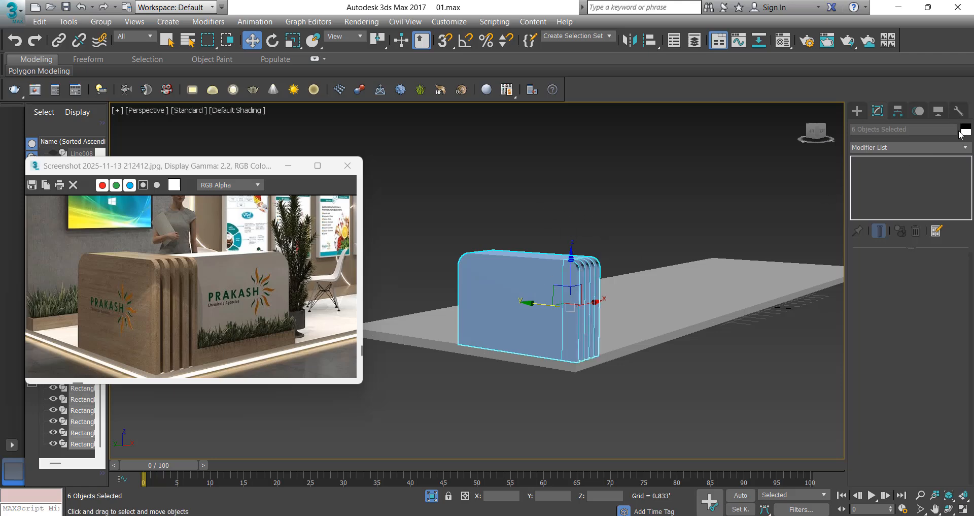
click(558, 334)
click(573, 233)
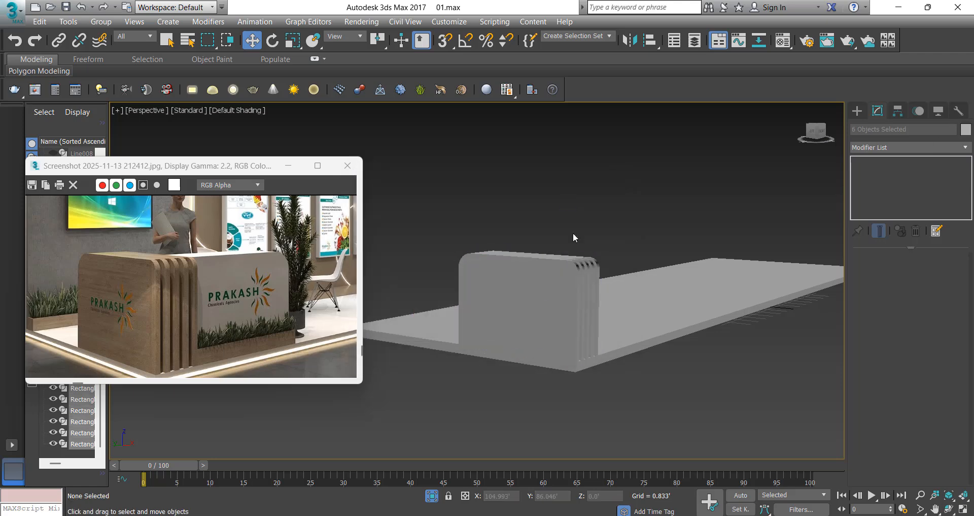
alt+middle_drag(574, 233, 600, 313)
click(464, 291)
key(f)
key(z)
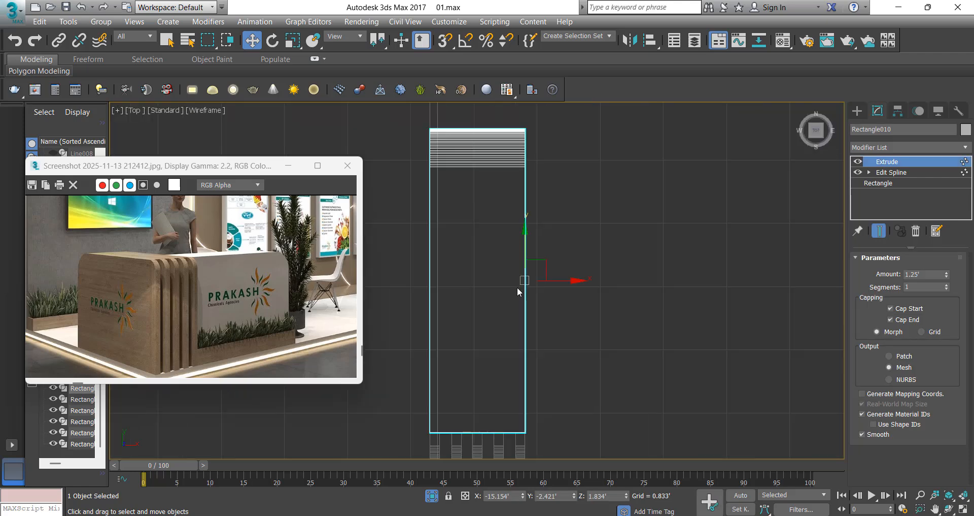
scroll(520, 289, down, 4)
click(568, 288)
right_click(568, 288)
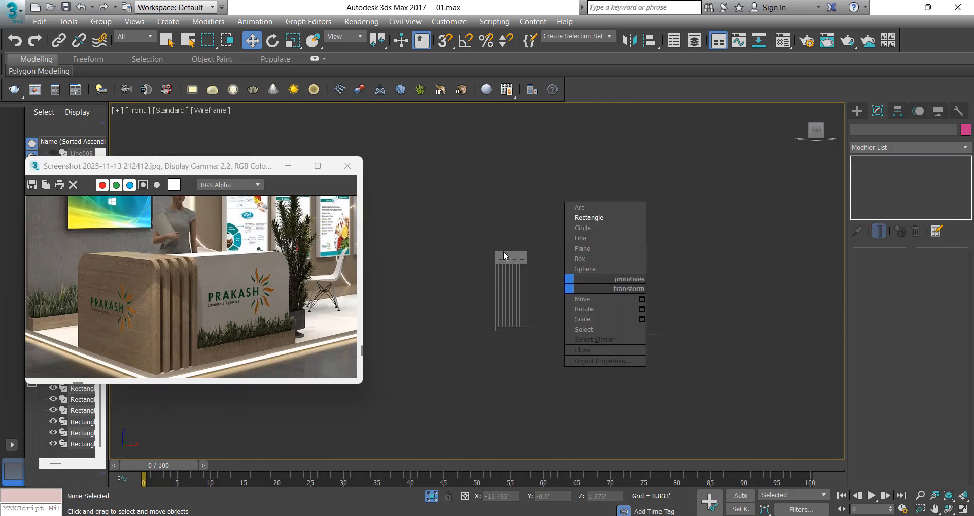
Clone the counter block as an instance rotated 90° about Z with angle snap, making it perpendicular to the original.
alt+middle_drag(531, 259, 579, 325)
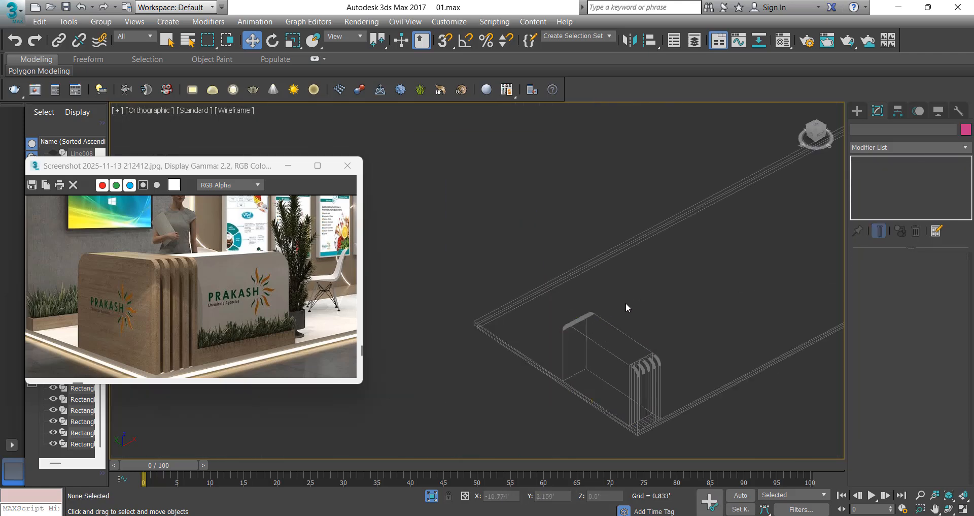
click(641, 383)
key(e)
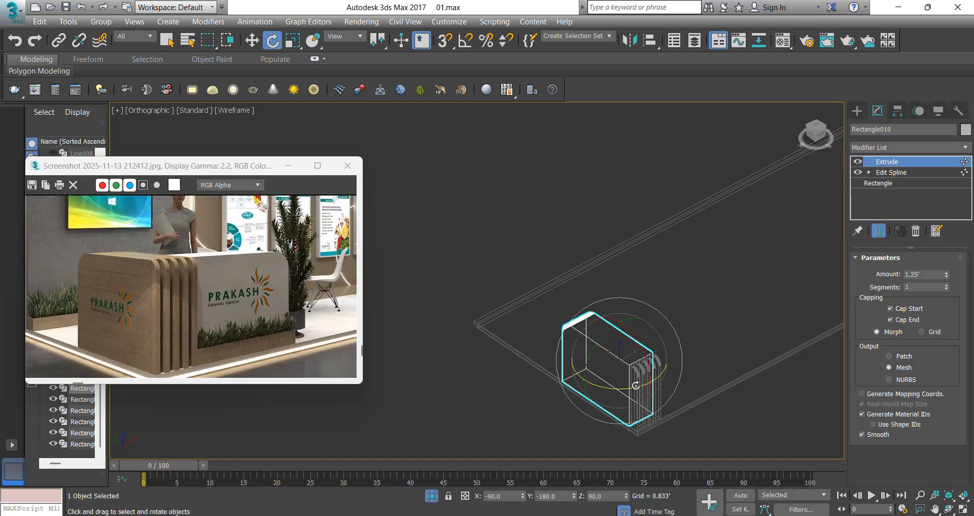
key(a)
drag(635, 385, 595, 392)
click(492, 318)
key(t)
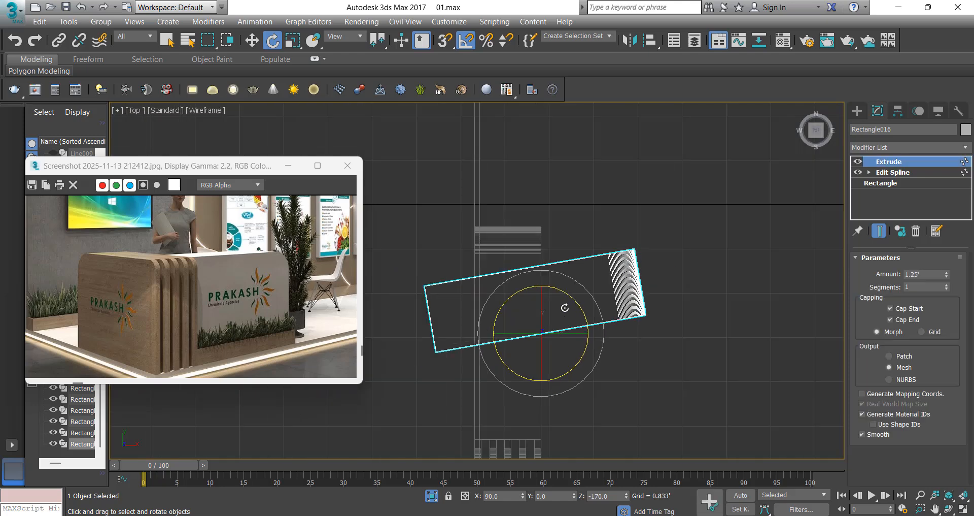
drag(583, 348, 583, 355)
Move the rotated counter block with 3D snap so its outer corner meets the inner corner of the slat row, then deselect it.
scroll(547, 237, down, 4)
key(w)
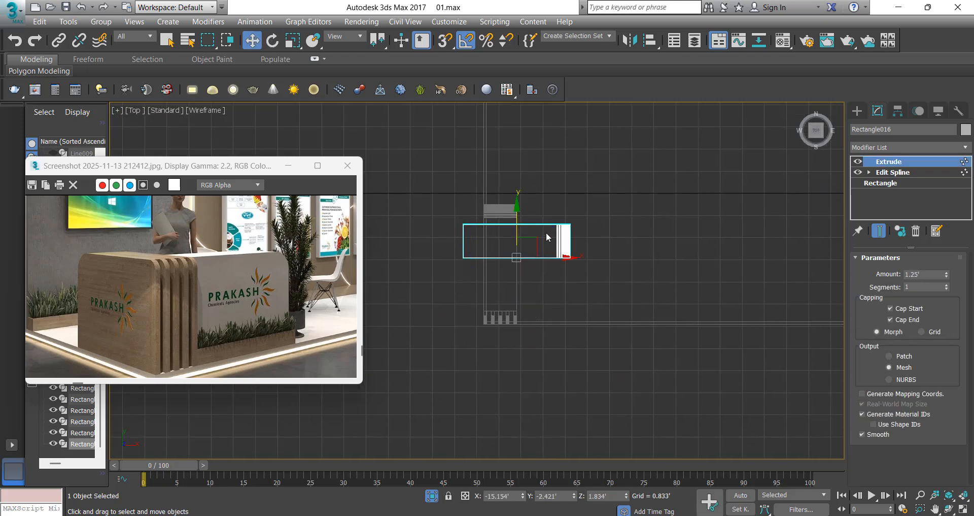
scroll(566, 311, up, 5)
key(s)
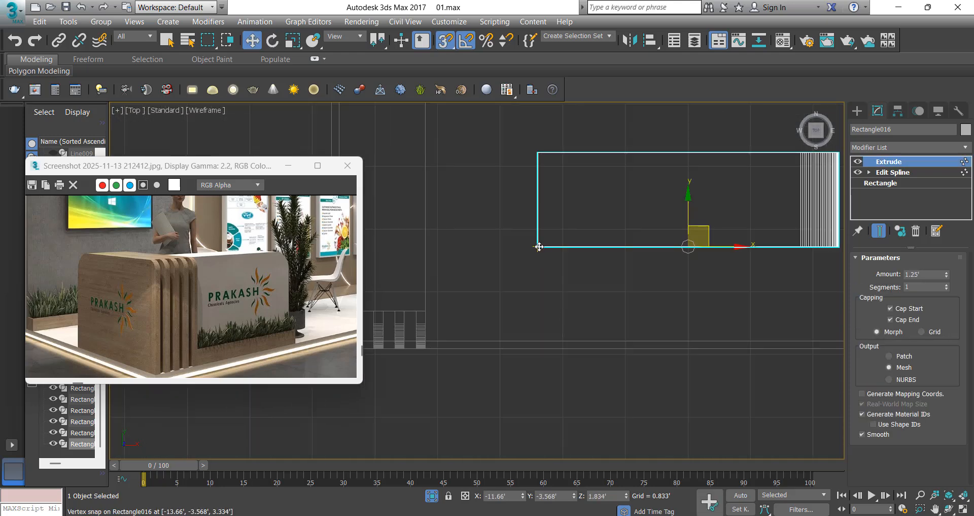
drag(539, 247, 425, 311)
key(s)
scroll(551, 298, down, 3)
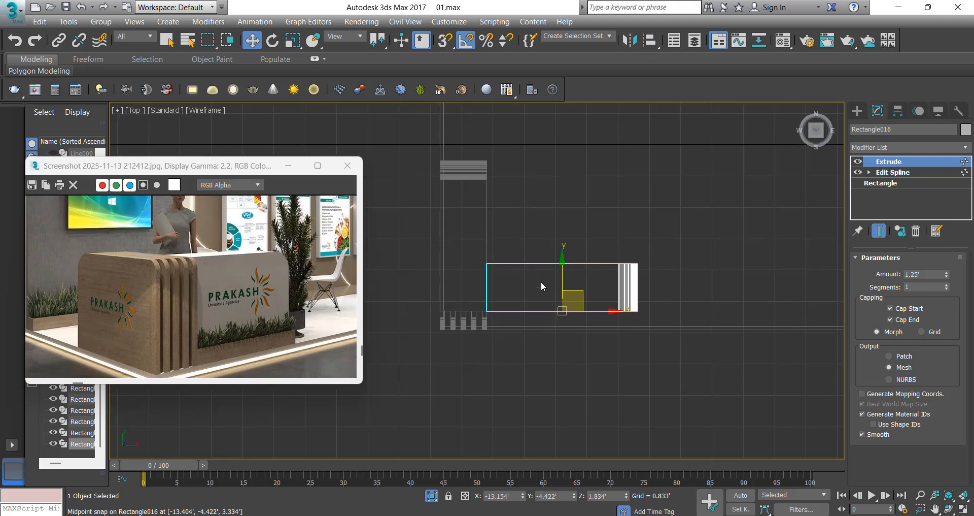
scroll(544, 289, down, 1)
key(p)
alt+middle_drag(552, 338, 544, 288)
key(ctrl+d)
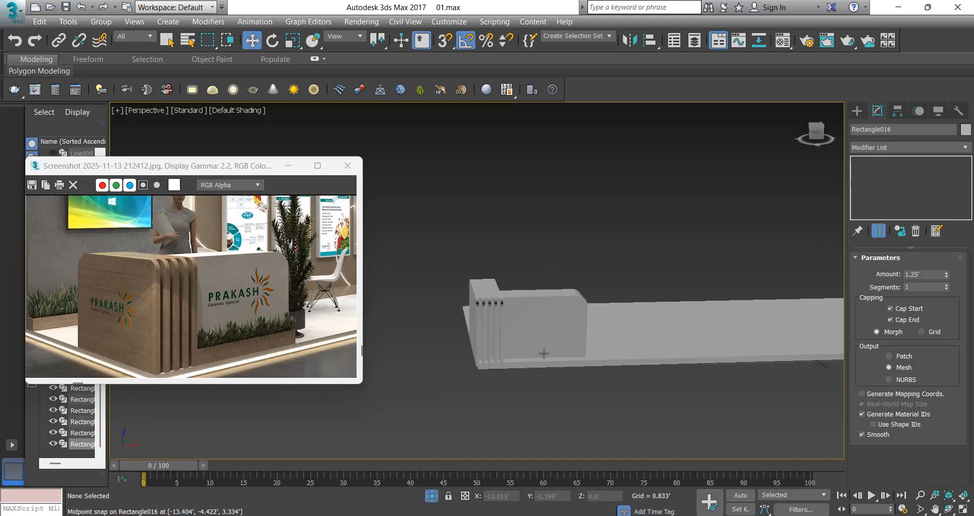
Draw a zero-length, 4' wide rectangle with 3D snap along the front base of the rotated counter block.
alt+middle_drag(544, 353, 551, 307)
scroll(551, 307, up, 4)
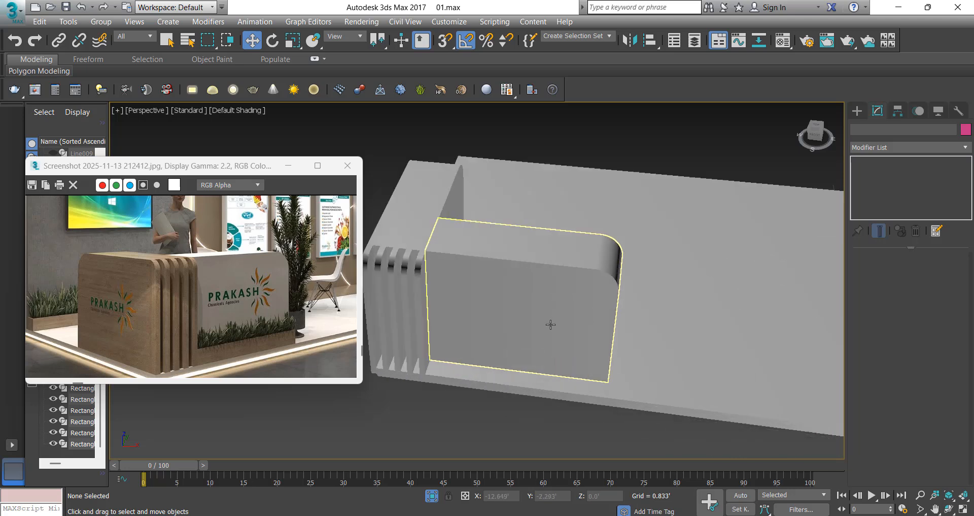
right_click(481, 348)
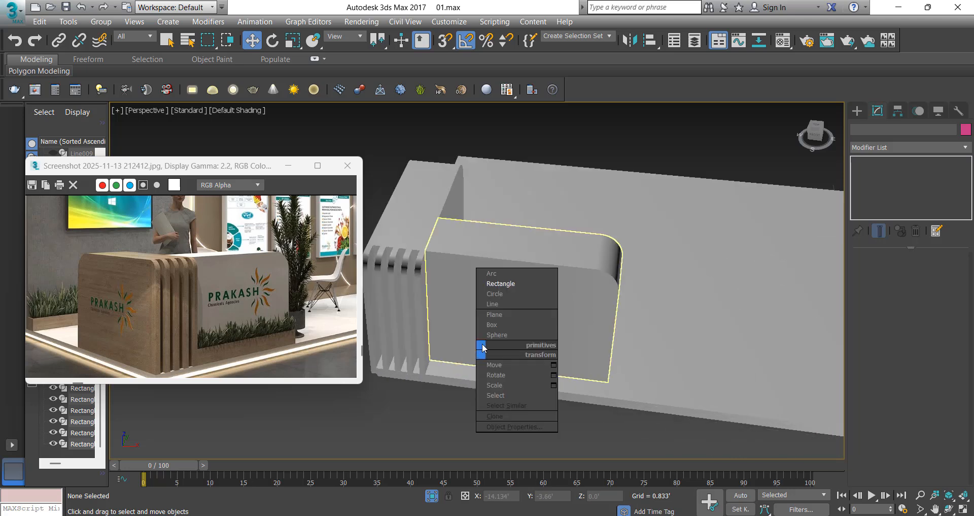
click(500, 285)
middle_drag(476, 294, 477, 270)
scroll(441, 335, up, 4)
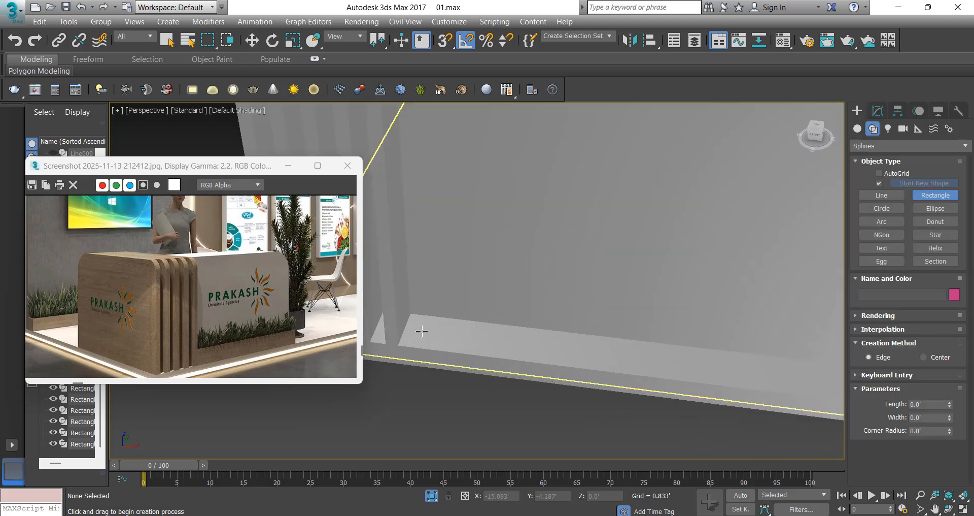
key(s)
drag(412, 313, 607, 349)
scroll(482, 328, down, 4)
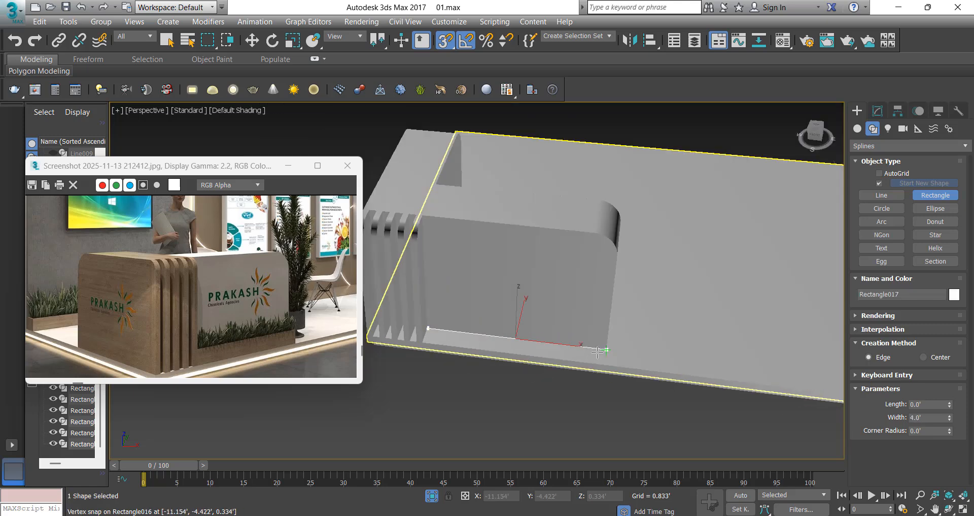
right_click(607, 350)
Set the rectangle's length to 0.5' and move it with snap so its back edge is flush with the counter's front face.
click(877, 111)
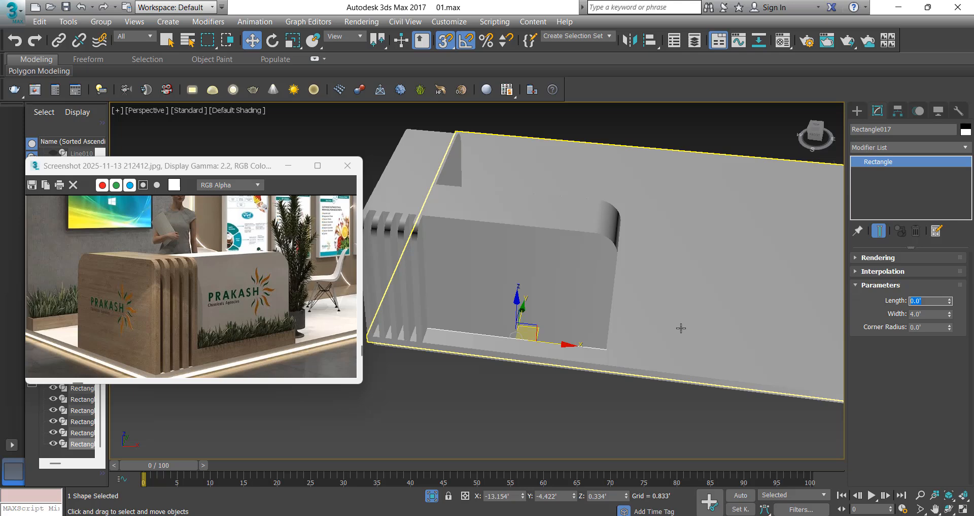
key(Return)
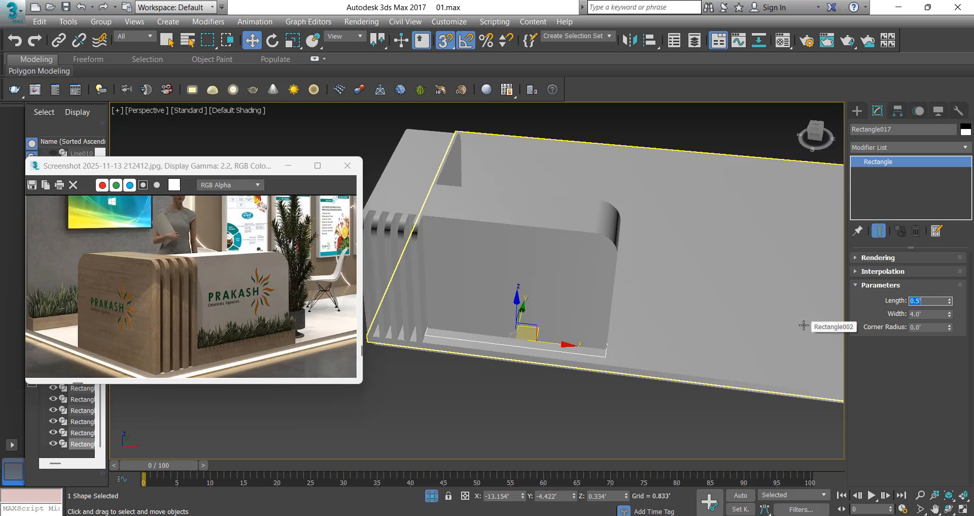
middle_drag(619, 287, 649, 264)
scroll(650, 264, up, 4)
drag(624, 273, 444, 197)
key(s)
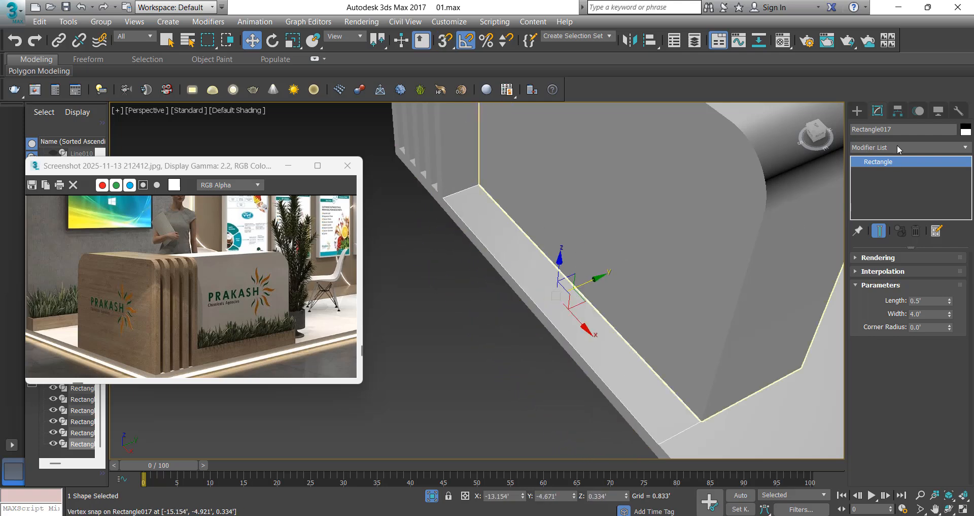
Add an Edit Spline modifier to the rectangle and outline its spline inward to form the planter's rim.
click(898, 147)
scroll(903, 202, down, 5)
click(718, 254)
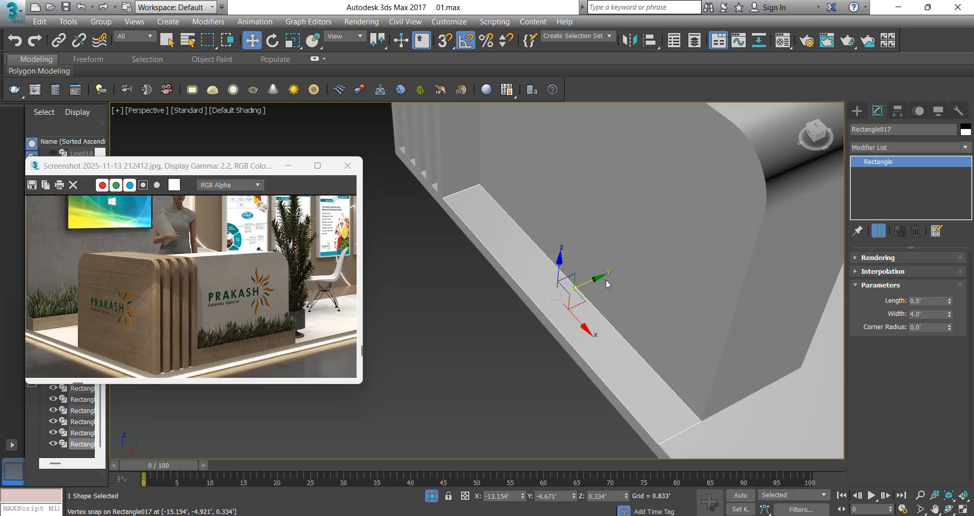
key(3)
click(537, 308)
scroll(955, 435, down, 9)
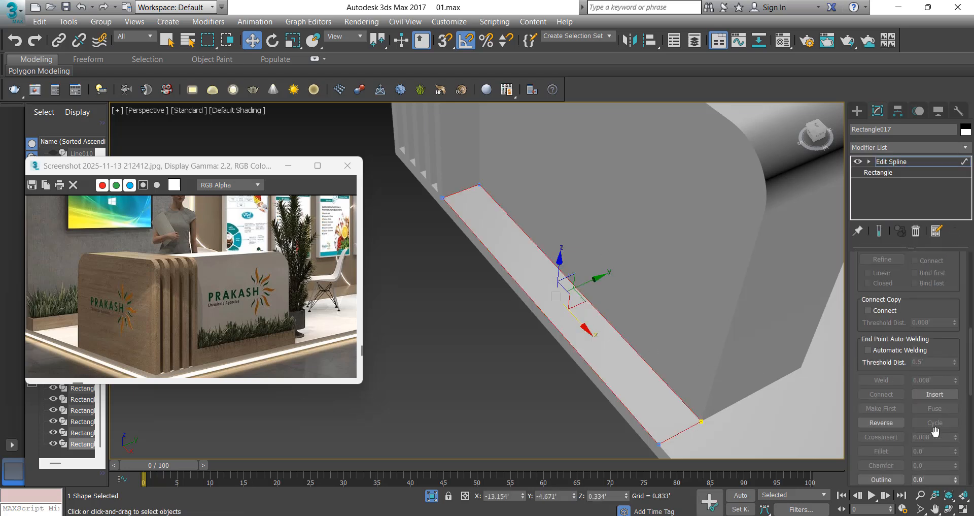
scroll(936, 430, down, 1)
key(Return)
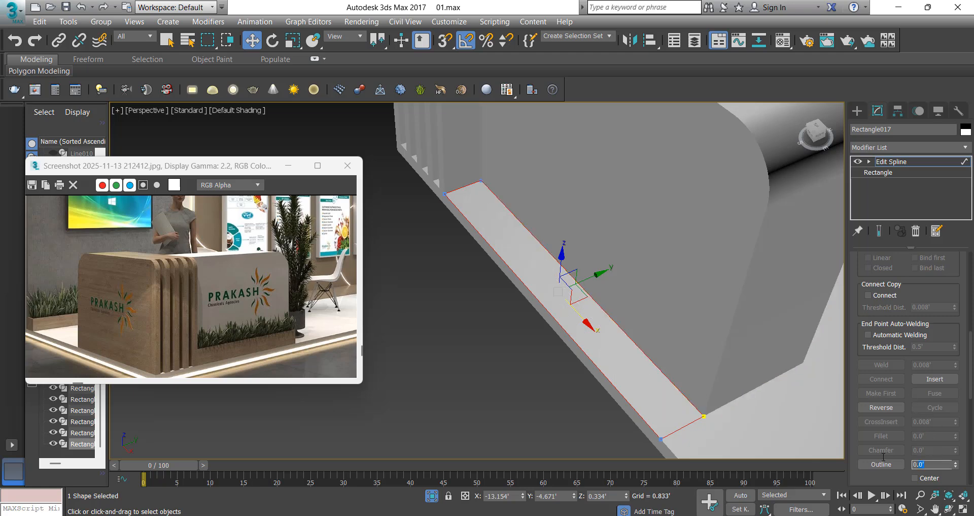
key(Return)
Extrude the outlined planter profile by 0.5'.
click(903, 146)
text(ex)
click(889, 158)
scroll(562, 284, down, 5)
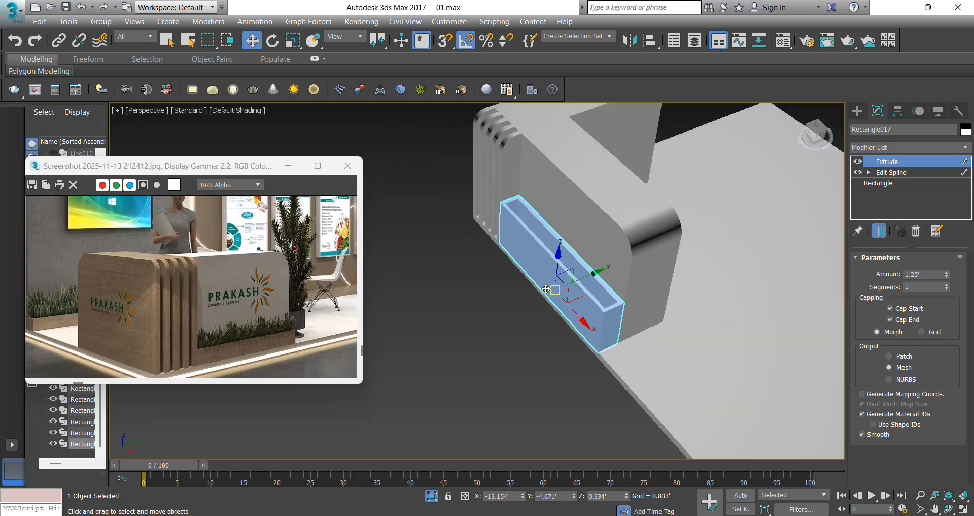
alt+middle_drag(582, 303, 754, 303)
double_click(925, 274)
text(0.5)
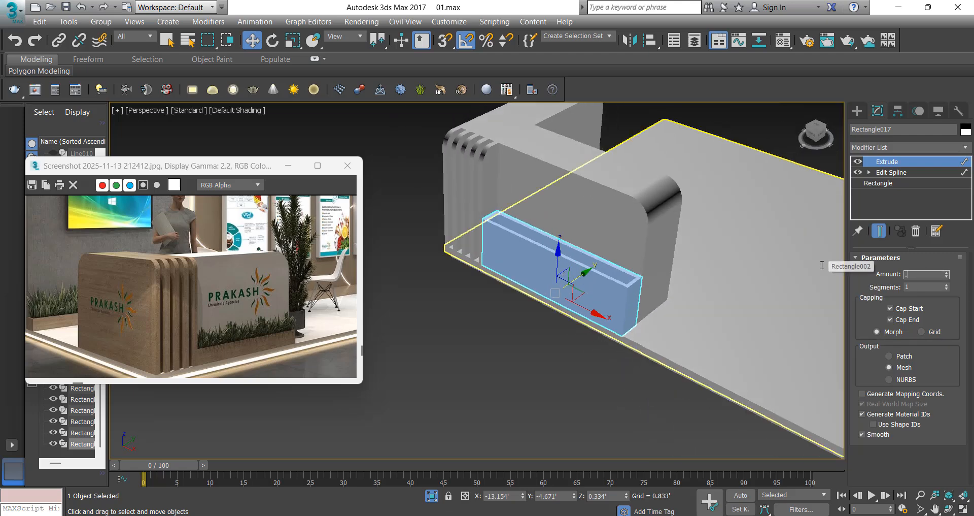
key(Return)
Change the planter's object color to light gray and deselect it.
scroll(538, 289, up, 4)
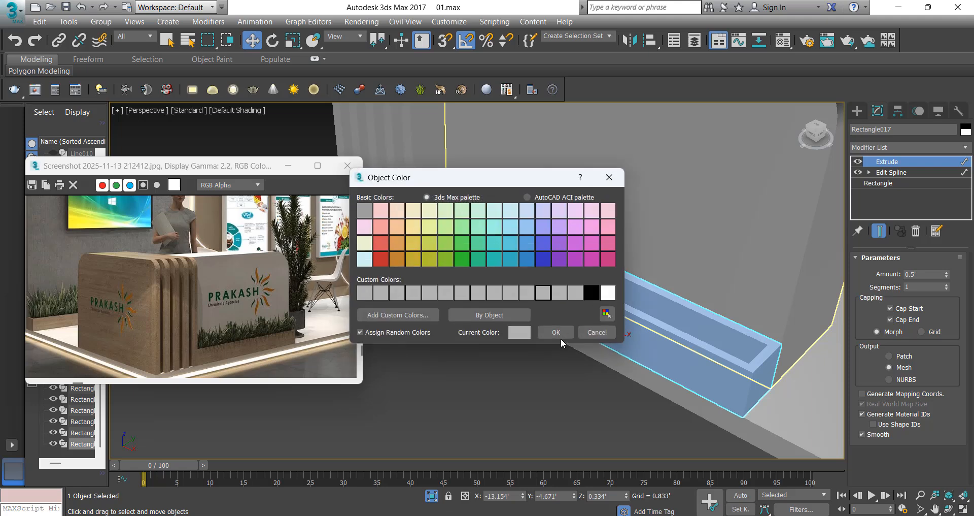
click(557, 332)
scroll(550, 286, down, 5)
click(620, 343)
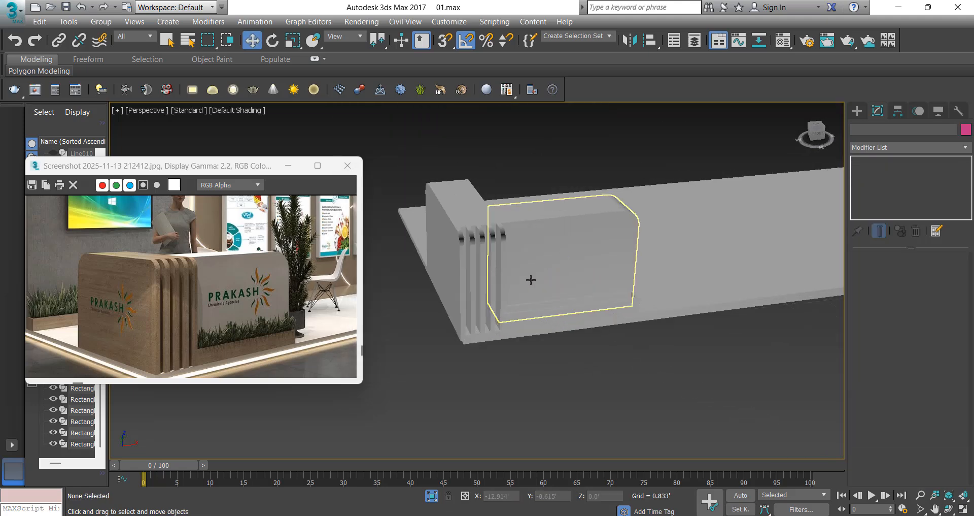
Exit isolation to show the whole booth and turn on the edged-face display in the perspective view.
alt+middle_drag(531, 280, 546, 296)
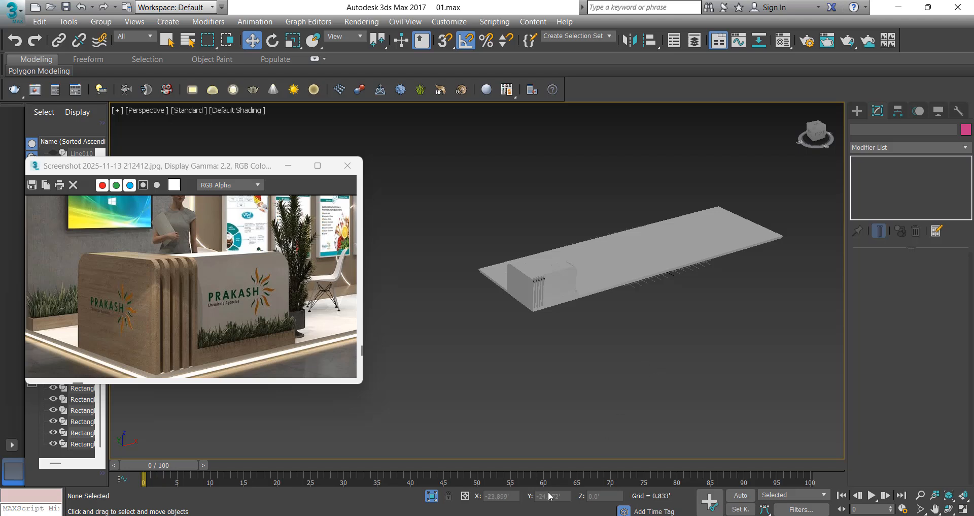
click(430, 494)
alt+middle_drag(479, 373, 477, 366)
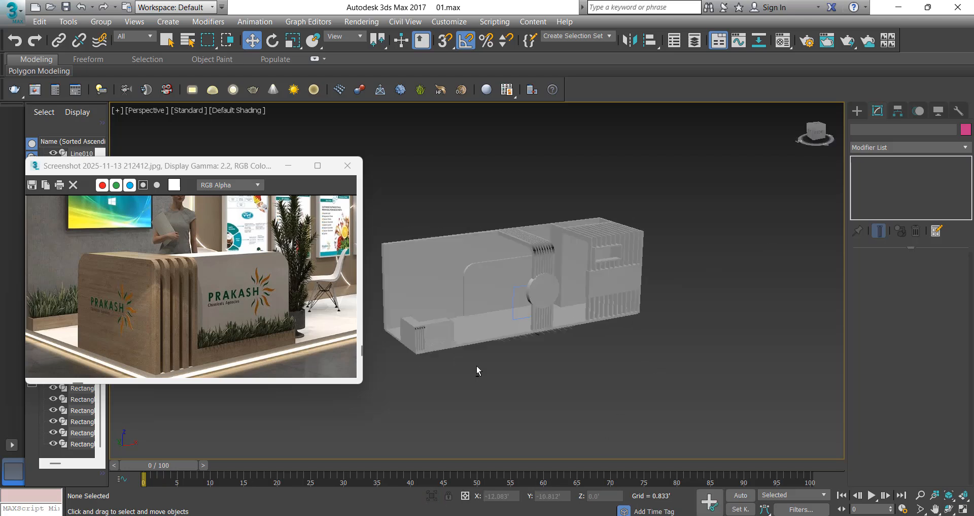
scroll(476, 365, up, 2)
scroll(500, 332, up, 1)
key(F4)
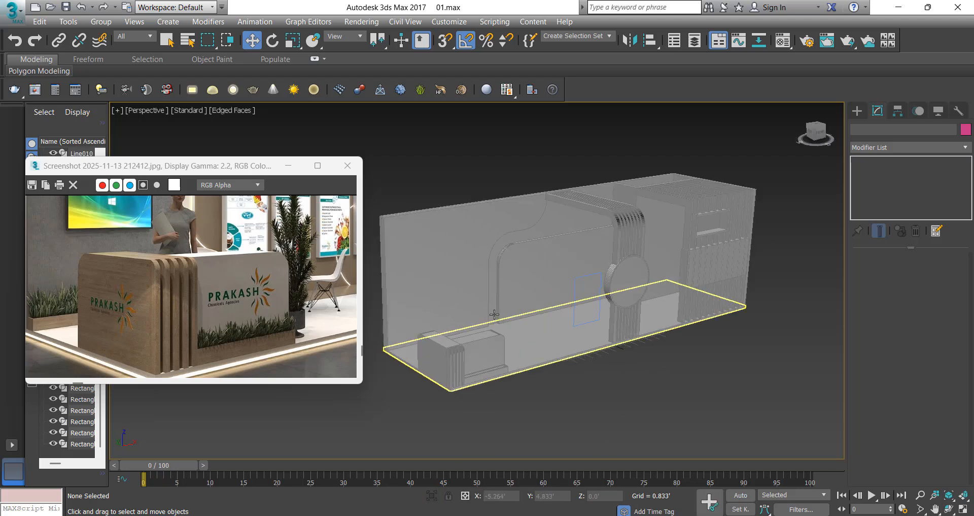
Enlarge the reference image and examine the poster panels on the curved back wall and the remaining booth details.
scroll(197, 271, down, 2)
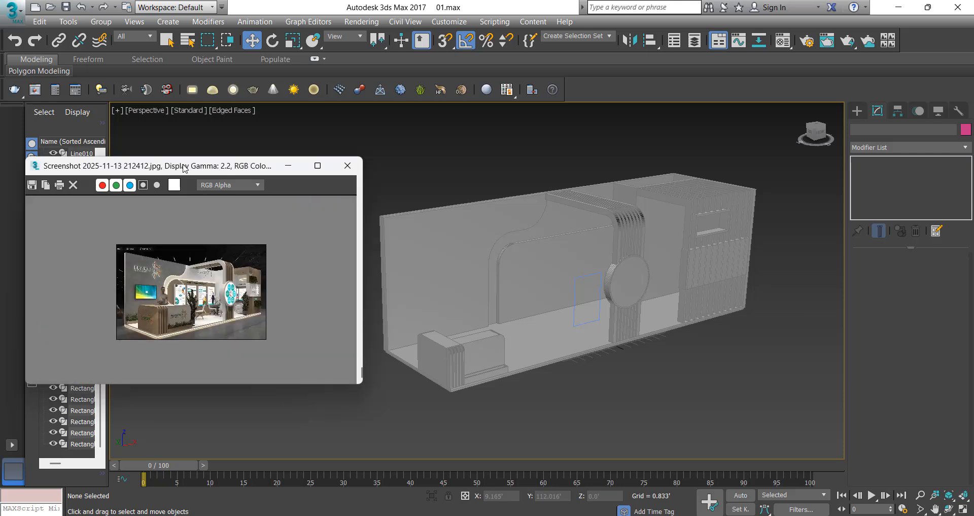
double_click(183, 166)
scroll(506, 309, up, 1)
scroll(506, 308, up, 1)
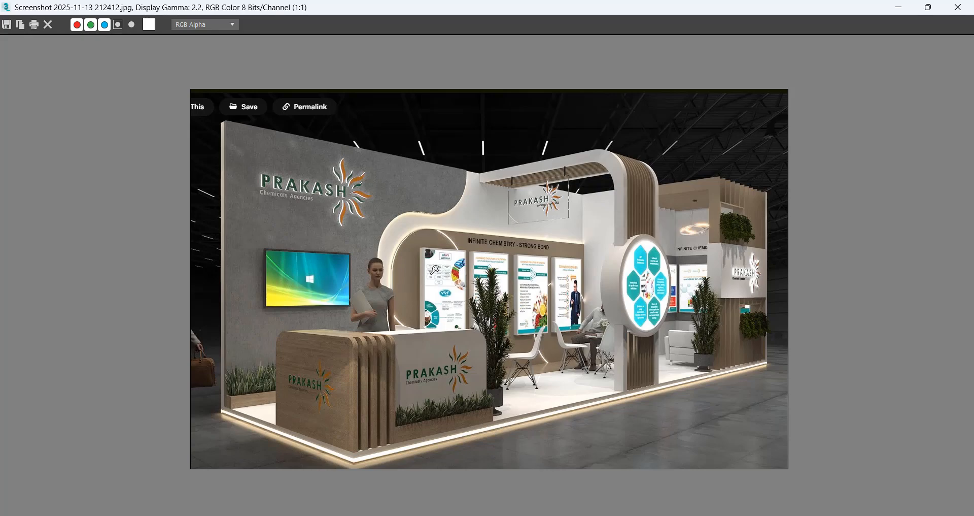
scroll(448, 280, up, 1)
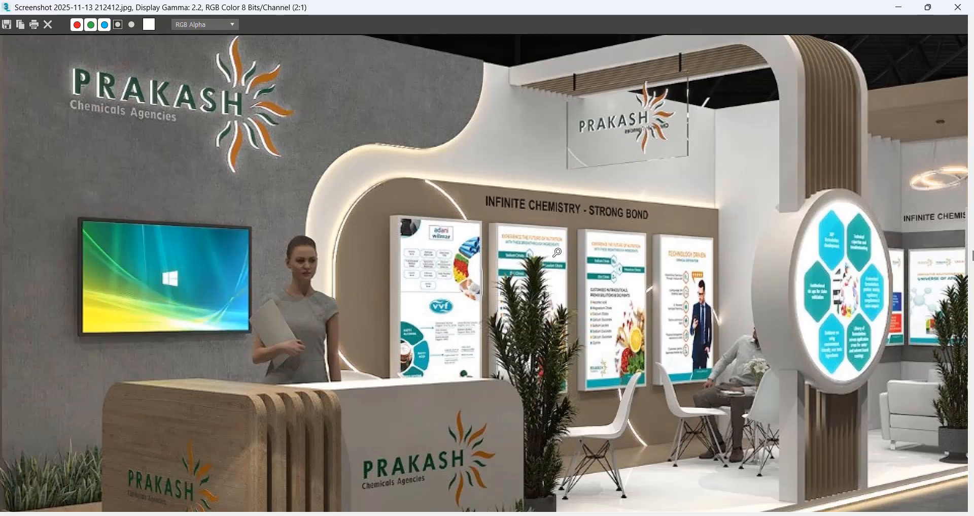
scroll(562, 268, down, 1)
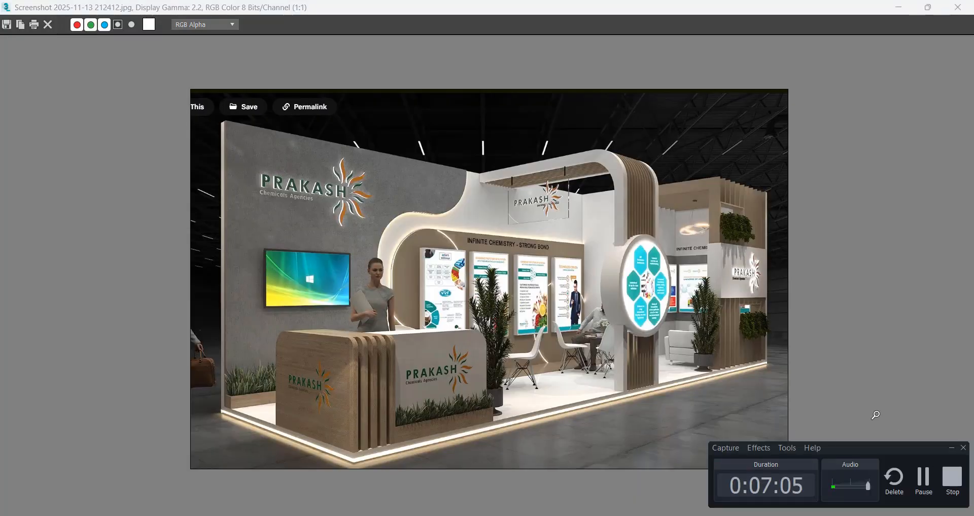
click(952, 448)
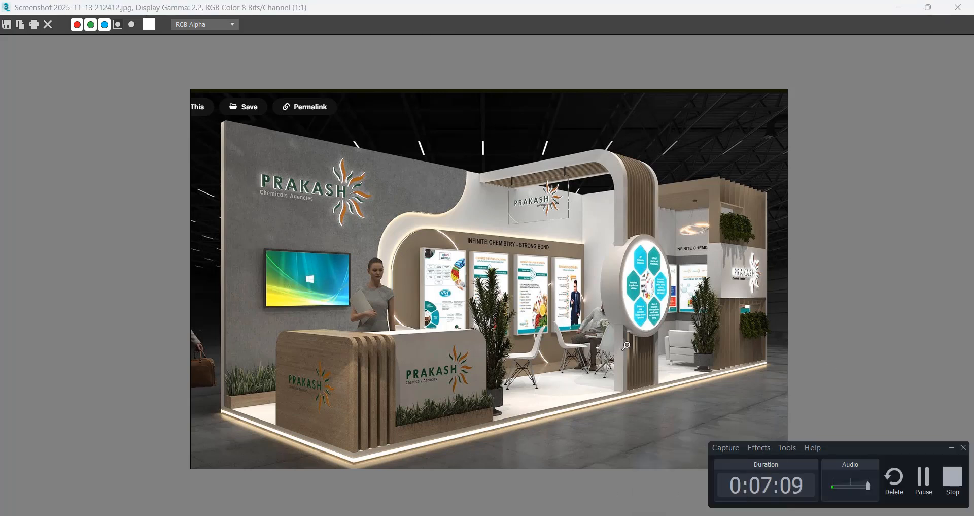
click(953, 448)
double_click(455, 4)
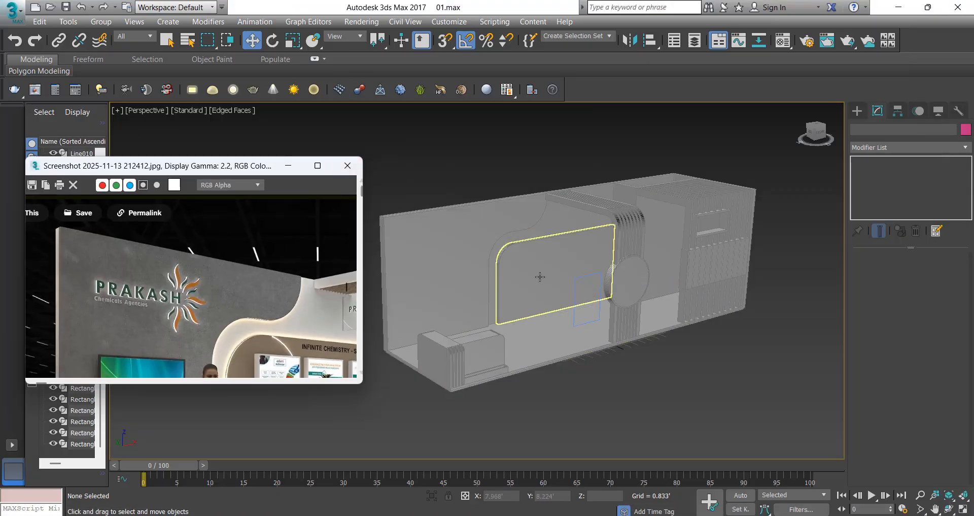
In the wireframe front view, draw a rectangle about 3.14' wide and 4.03' long inside the rounded back-wall panel.
click(529, 276)
key(f)
key(z)
scroll(529, 295, down, 3)
ctrl+right_click(429, 288)
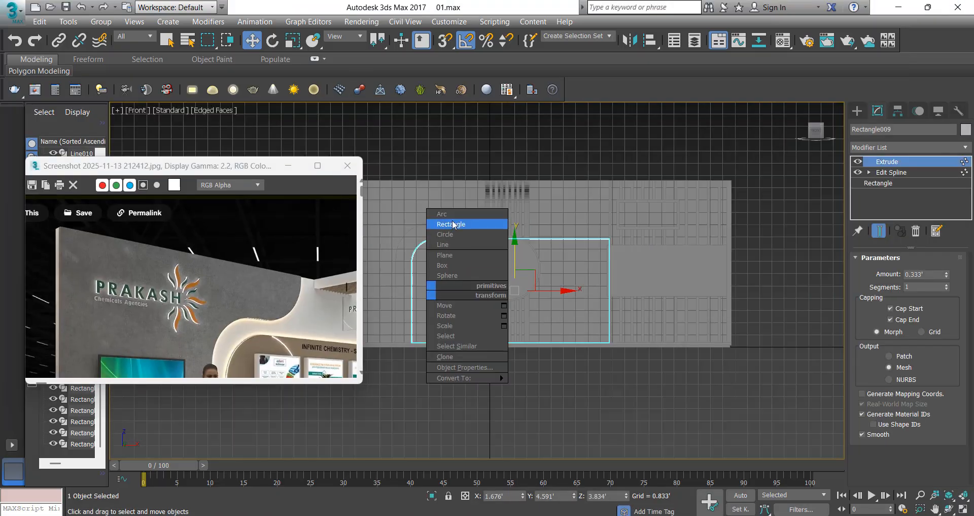
click(451, 224)
scroll(445, 257, up, 1)
scroll(445, 257, up, 2)
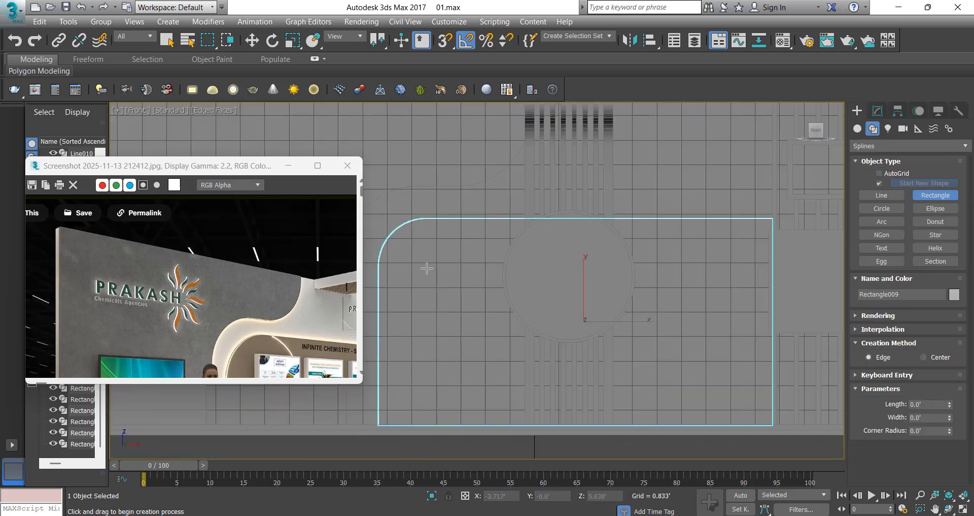
key(F3)
drag(408, 248, 501, 367)
key(w)
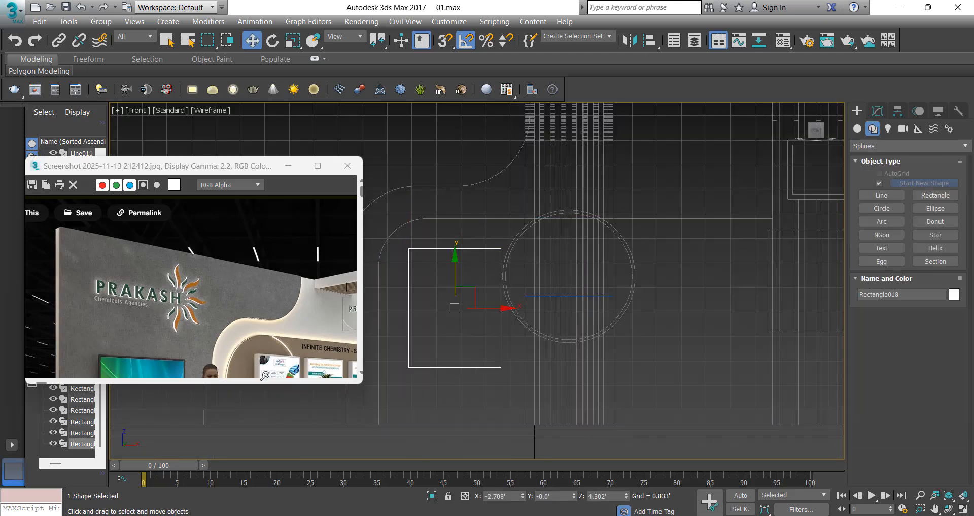
Set the new rectangle's width to 6' and length to 4', then move it right and slightly down within the back-wall panel.
scroll(252, 338, down, 2)
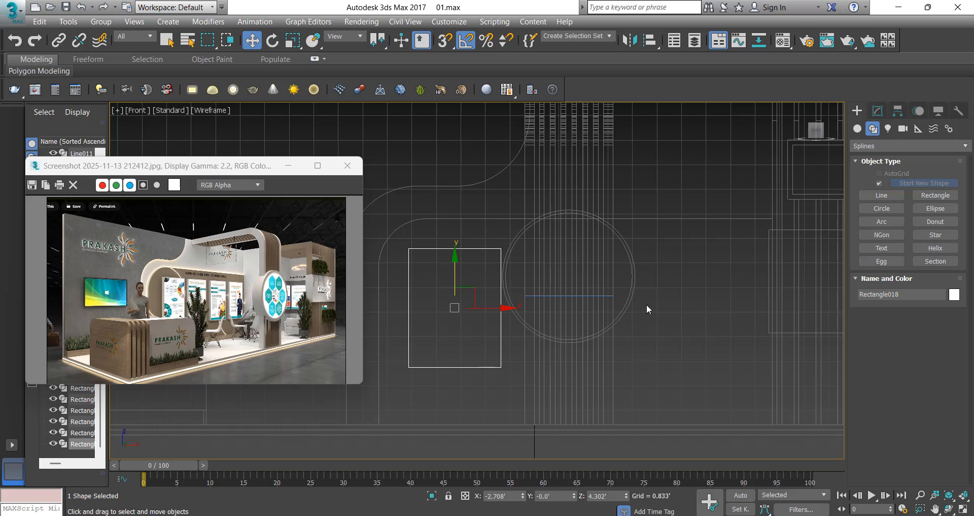
click(878, 111)
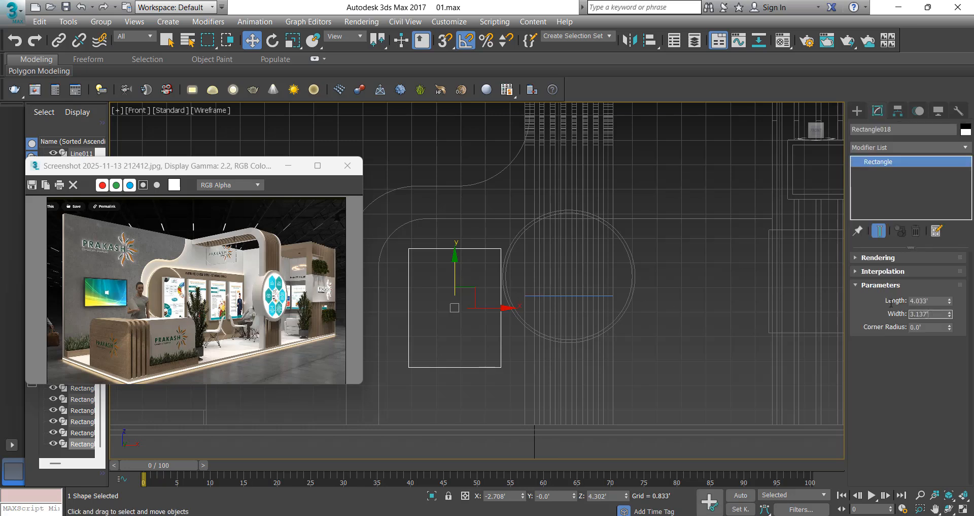
text(6)
key(Return)
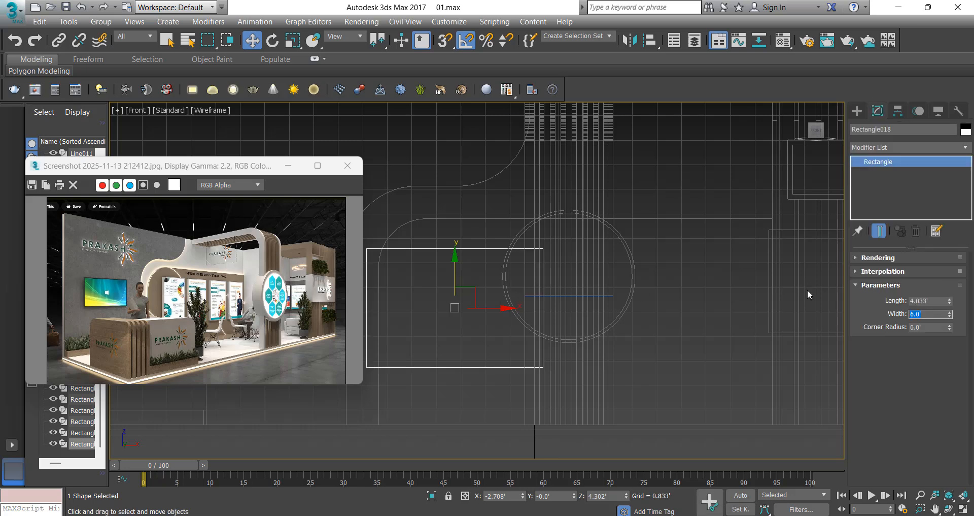
key(shift+Tab)
text(4)
key(Return)
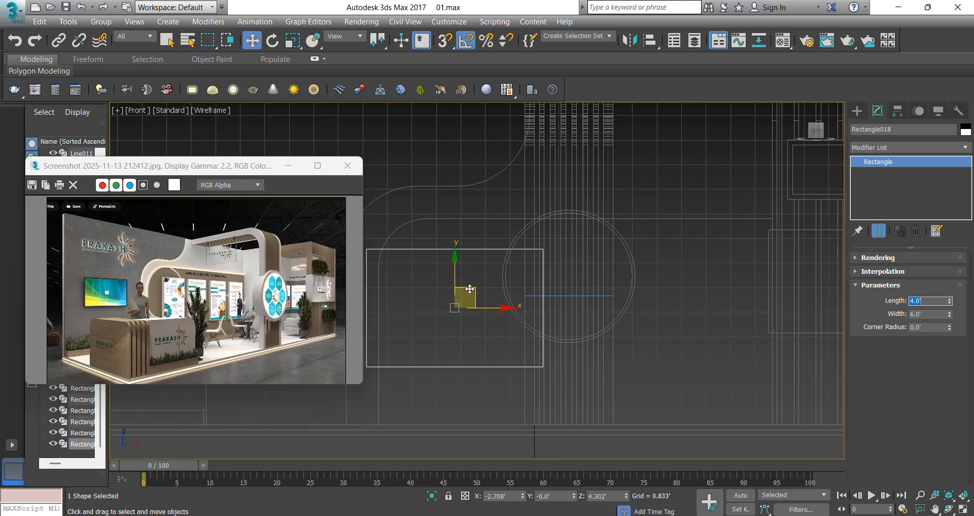
drag(470, 289, 503, 291)
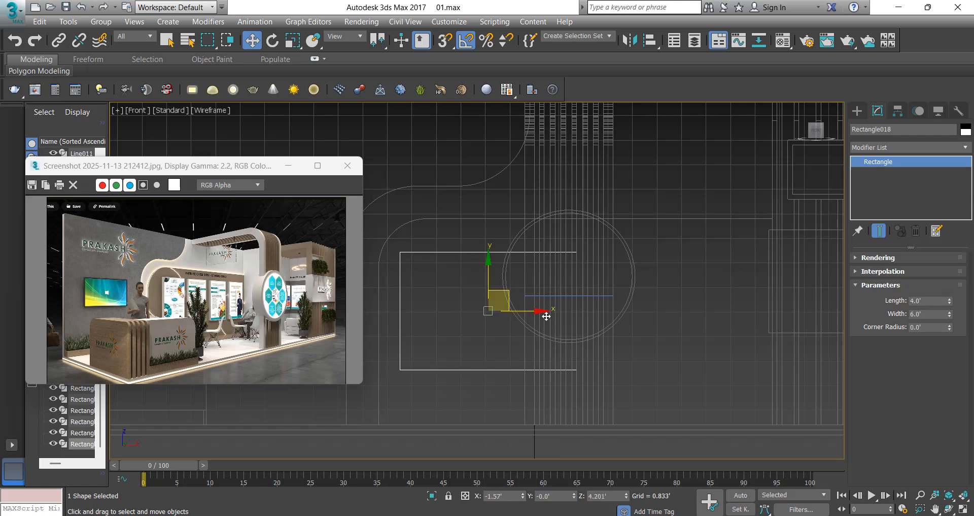
Apply an Extrude modifier to the 6' by 4' rectangle on the back-wall panel.
scroll(521, 315, down, 2)
click(908, 149)
text(ex)
click(892, 161)
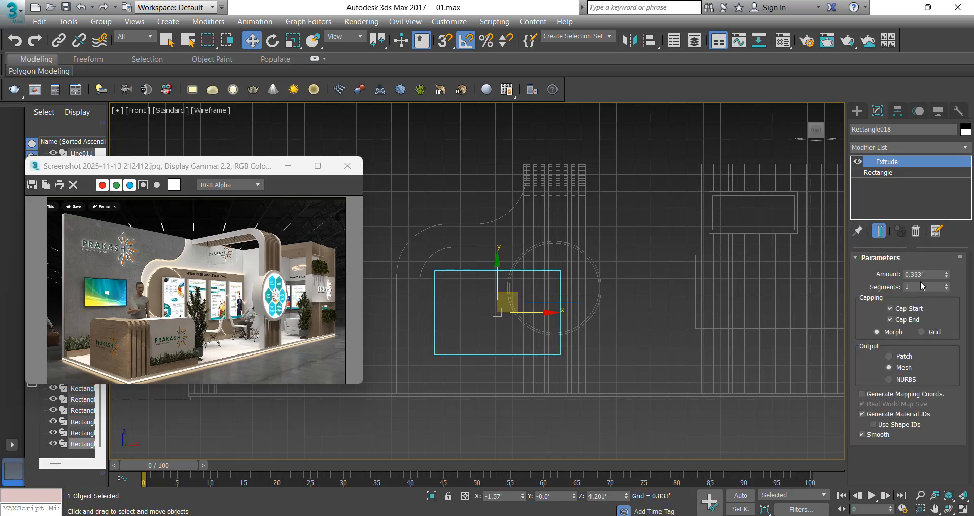
Move the extruded rectangle flush against the back-wall panel's front face in the top view and set its extrusion amount to 0.083'.
key(t)
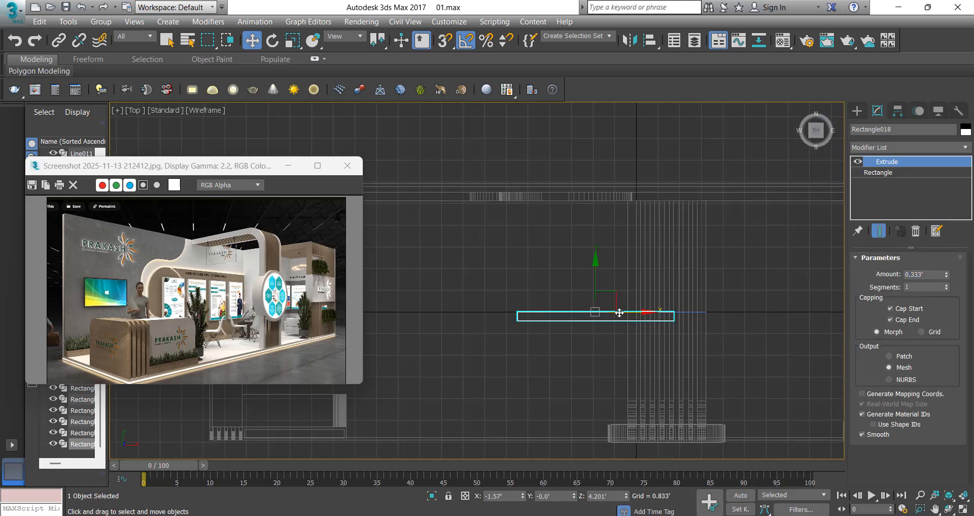
scroll(620, 312, down, 2)
scroll(620, 313, up, 4)
drag(609, 304, 562, 144)
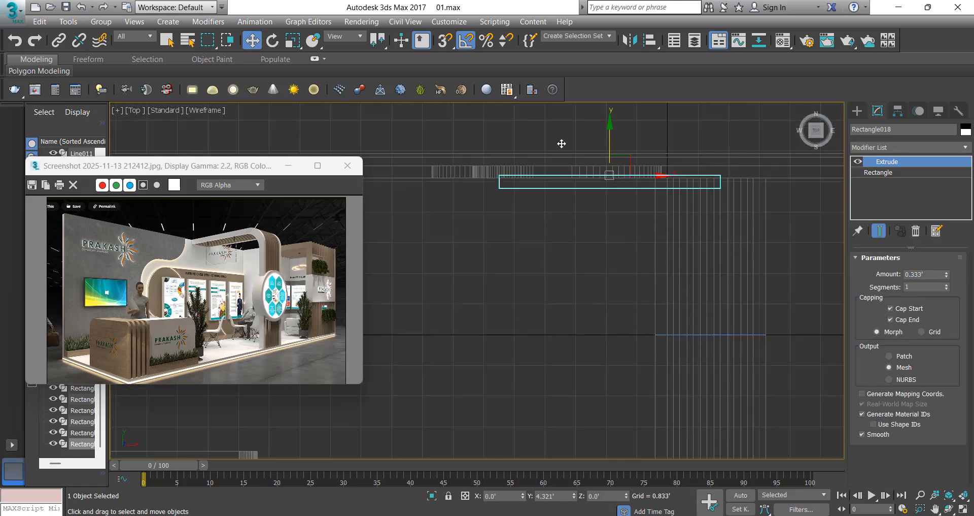
scroll(568, 178, up, 4)
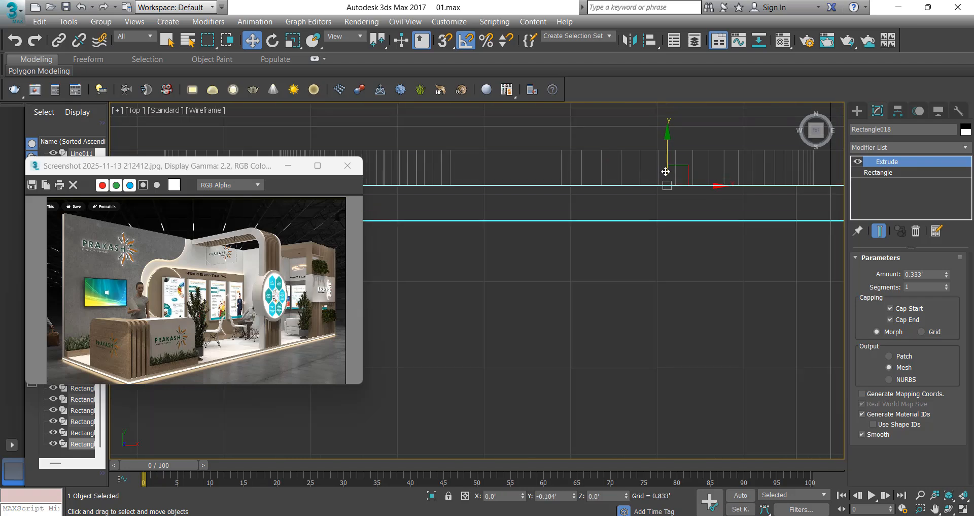
mouse_move(666, 172)
mouse_down()
mouse_move(664, 187)
mouse_move(648, 182)
mouse_move(666, 184)
mouse_up()
key(s)
key(s)
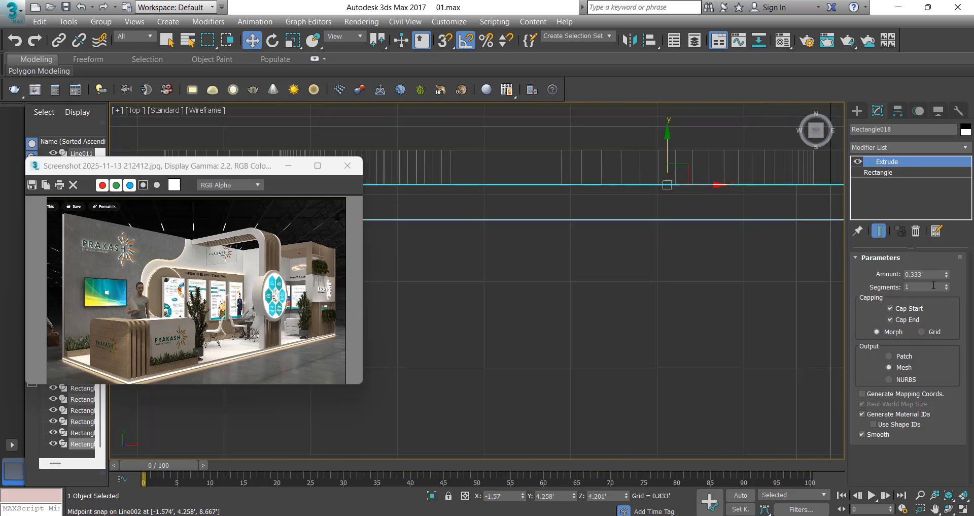
double_click(924, 274)
text(0.083)
key(Return)
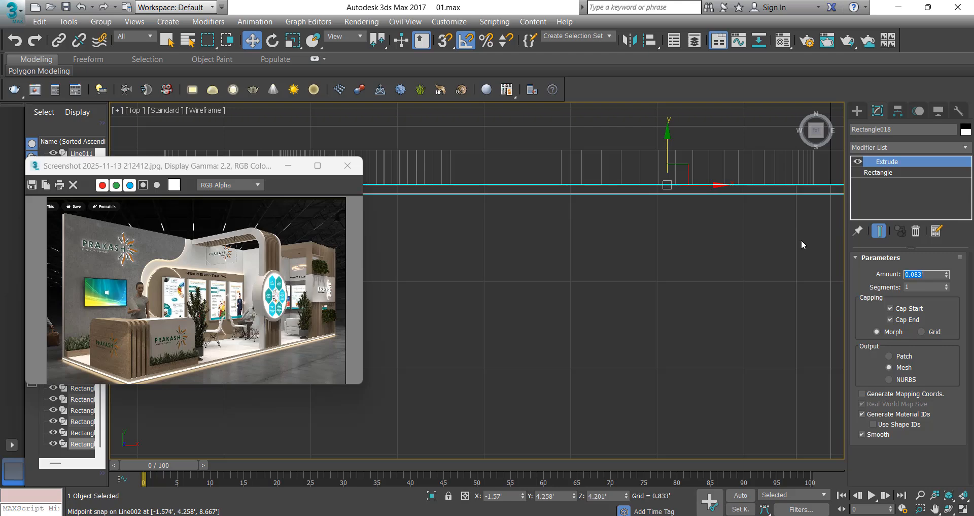
Clone the extruded panel in place as a copy in the front view.
scroll(624, 242, down, 3)
middle_drag(604, 240, 602, 222)
key(f)
scroll(602, 222, down, 3)
key(ctrl+v)
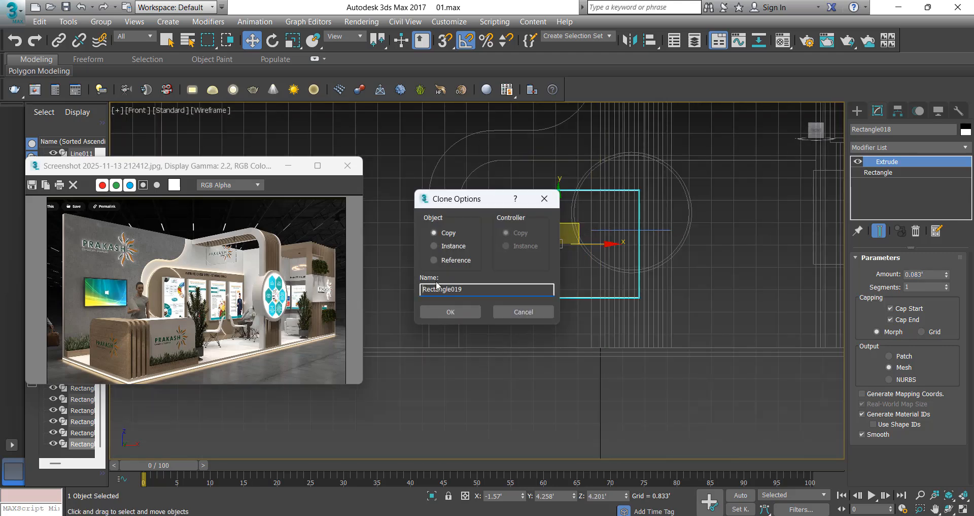
click(450, 311)
Set the copied panel's base rectangle to a length of 3.8' and a width of 5.8'.
click(887, 173)
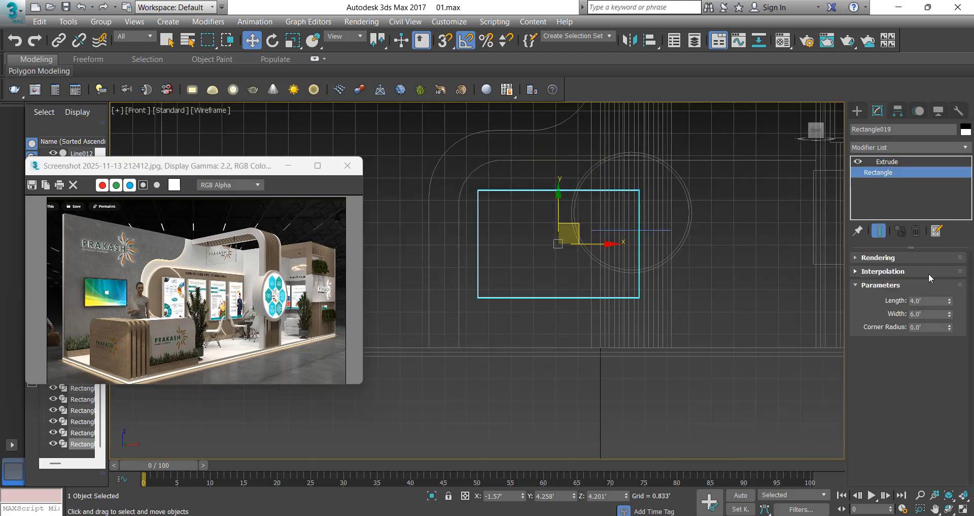
double_click(928, 300)
text(3.8)
key(Tab)
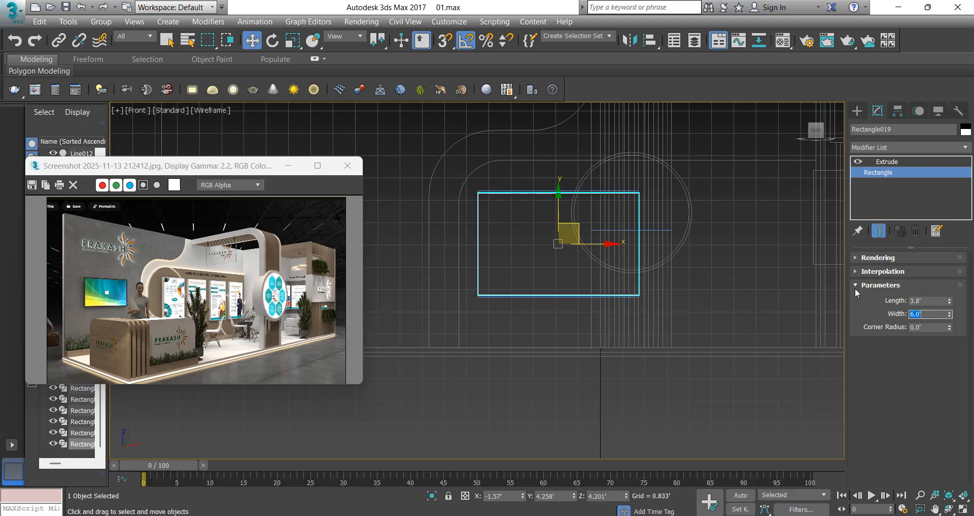
text(5.8)
key(Return)
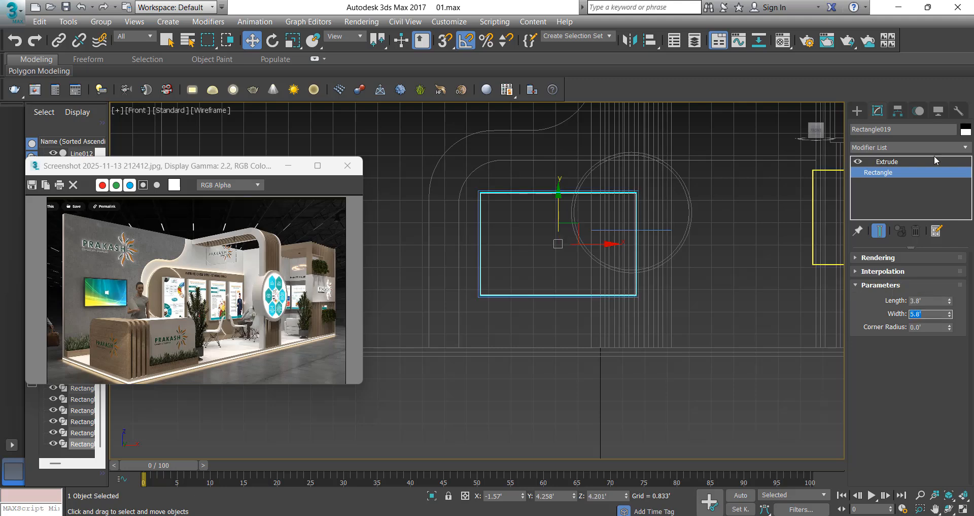
Snap the smaller copy onto the front face of the outer panel and set its extrusion amount to 0.013'.
click(934, 162)
key(t)
scroll(569, 249, up, 4)
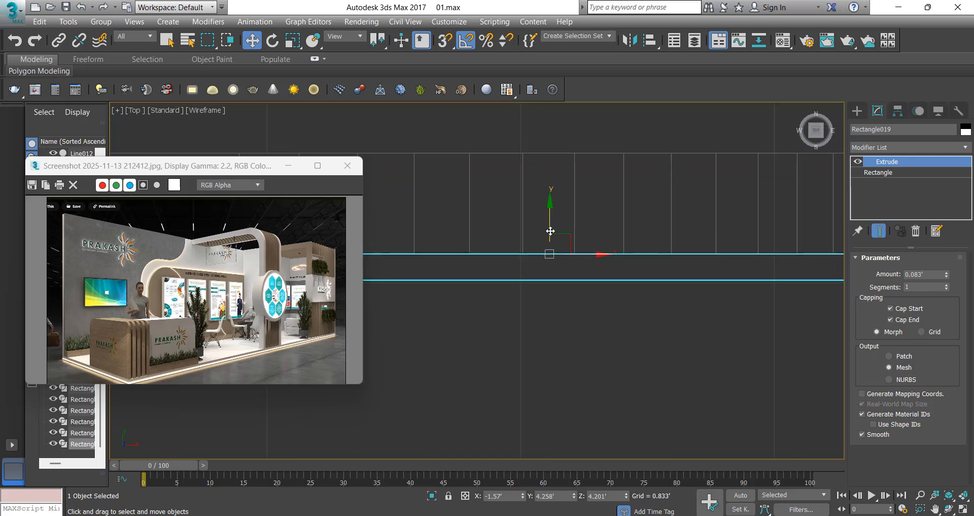
drag(550, 231, 631, 286)
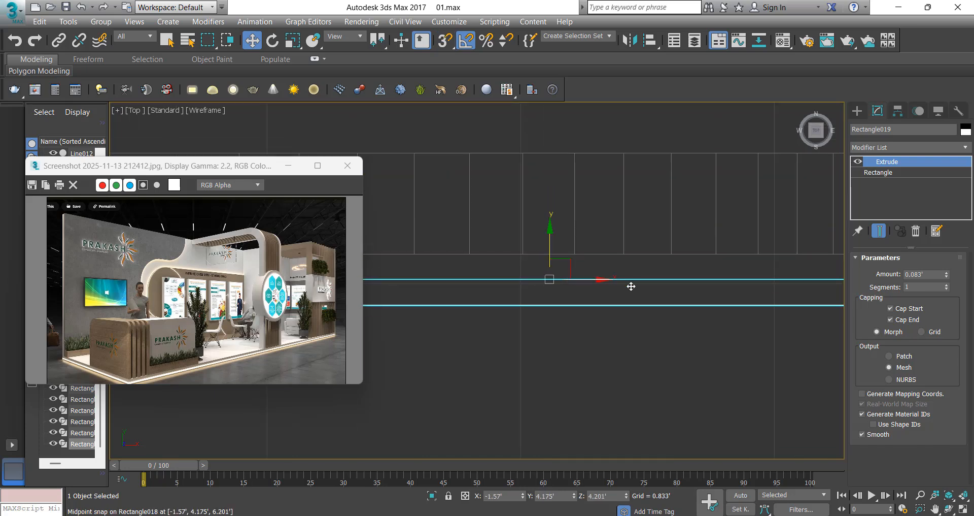
double_click(917, 274)
text(1)
key(Return)
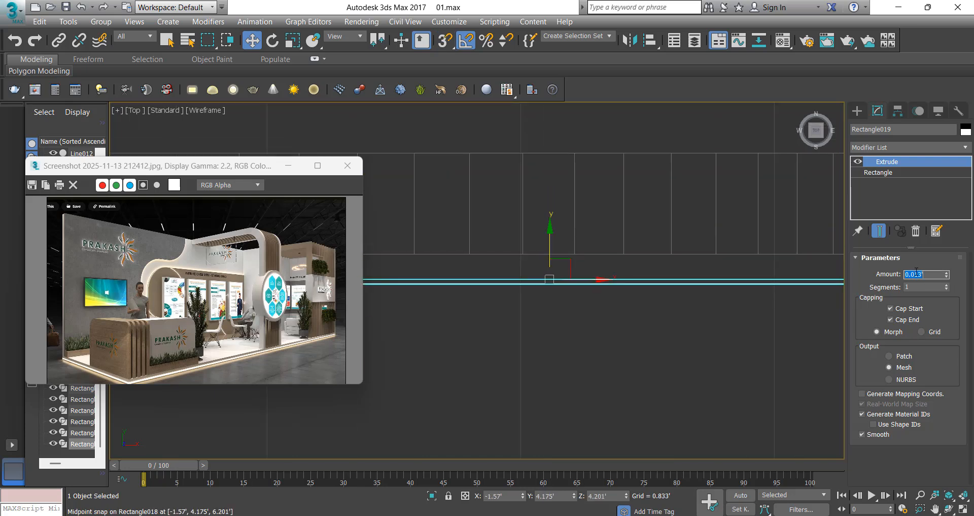
Add the outer panel to the selection with its inset copy and examine the pair's layered edges in perspective.
scroll(629, 265, down, 6)
middle_drag(592, 262, 558, 279)
key(f)
scroll(513, 194, up, 3)
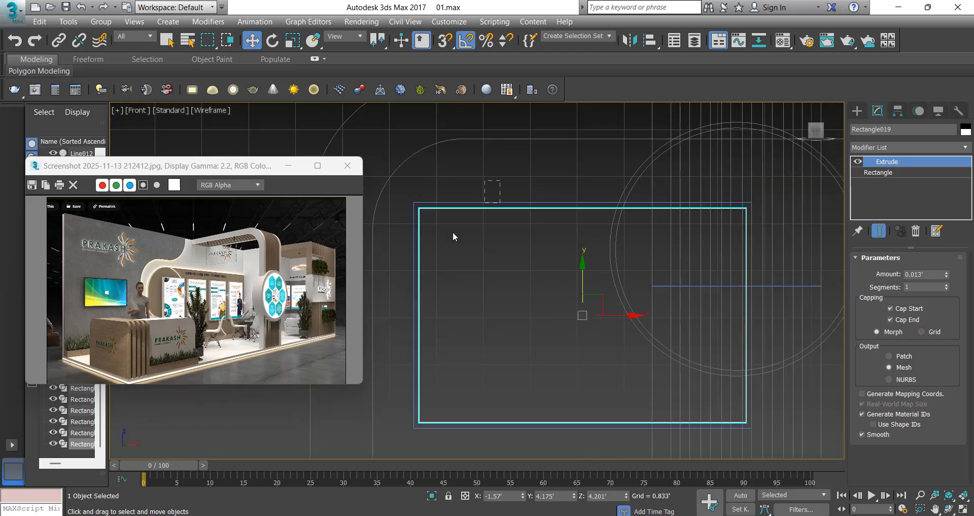
ctrl+click(441, 207)
scroll(440, 208, down, 3)
middle_drag(464, 228, 443, 222)
scroll(518, 266, down, 2)
middle_drag(522, 263, 532, 299)
key(p)
key(z)
alt+middle_drag(531, 299, 551, 304)
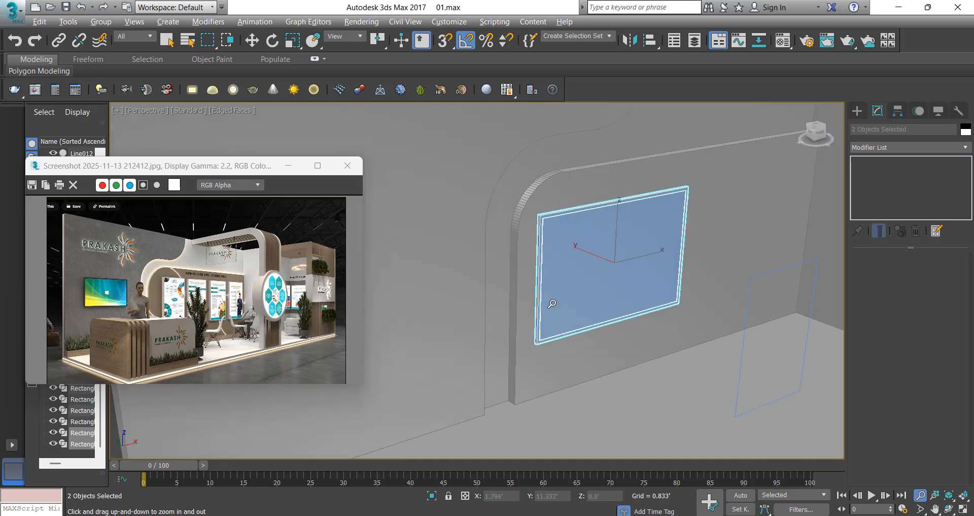
scroll(539, 232, up, 3)
alt+middle_drag(539, 232, 604, 300)
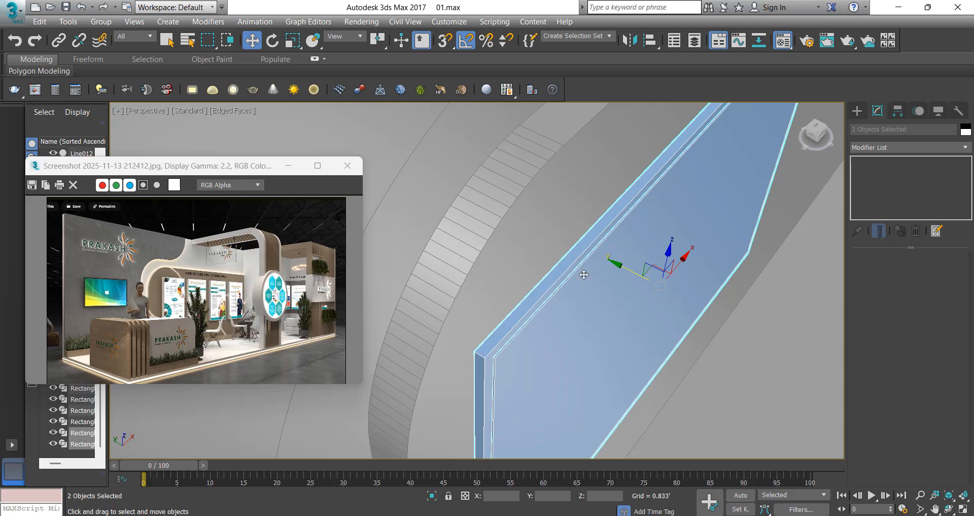
Change the object colour of both selected panels to light grey.
key(m)
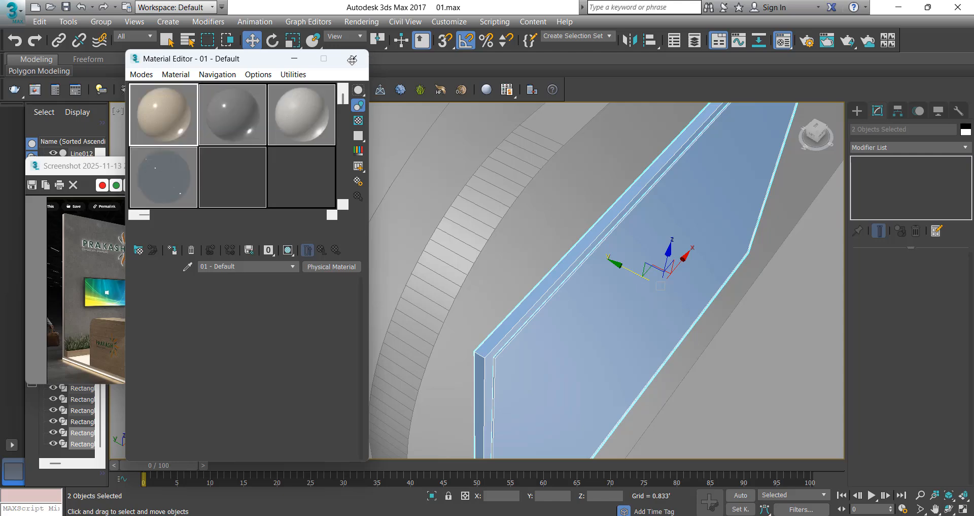
click(353, 59)
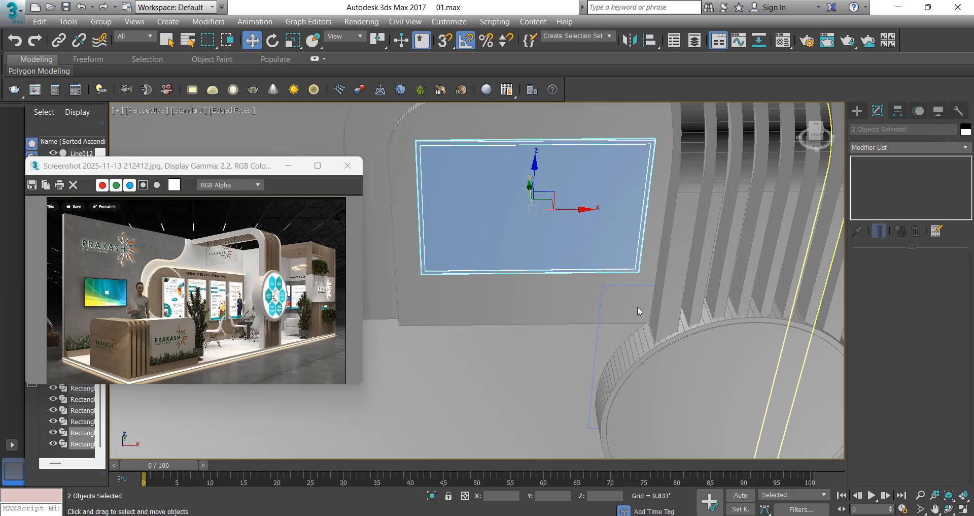
click(547, 295)
click(559, 334)
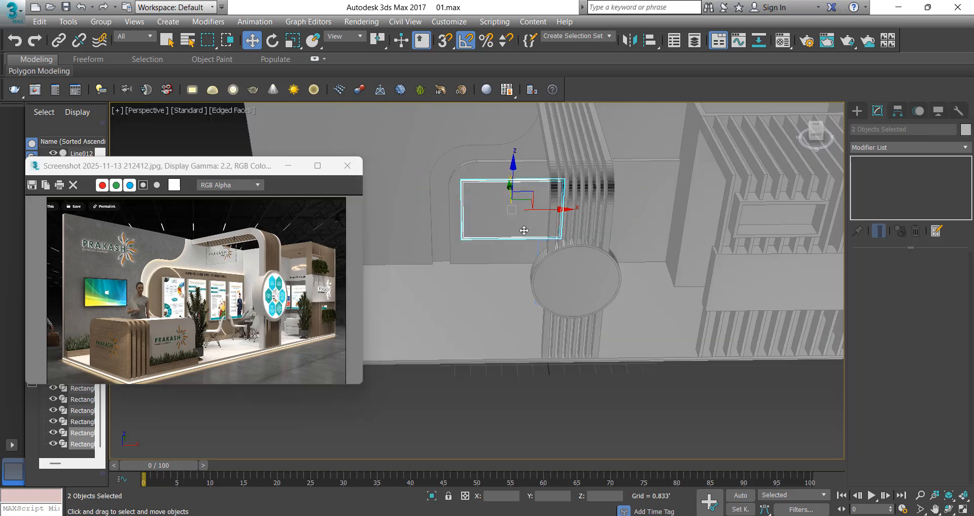
Copy the panel pair along X so the duplicate stands beside the original on the back-wall panel.
alt+middle_drag(524, 230, 573, 233)
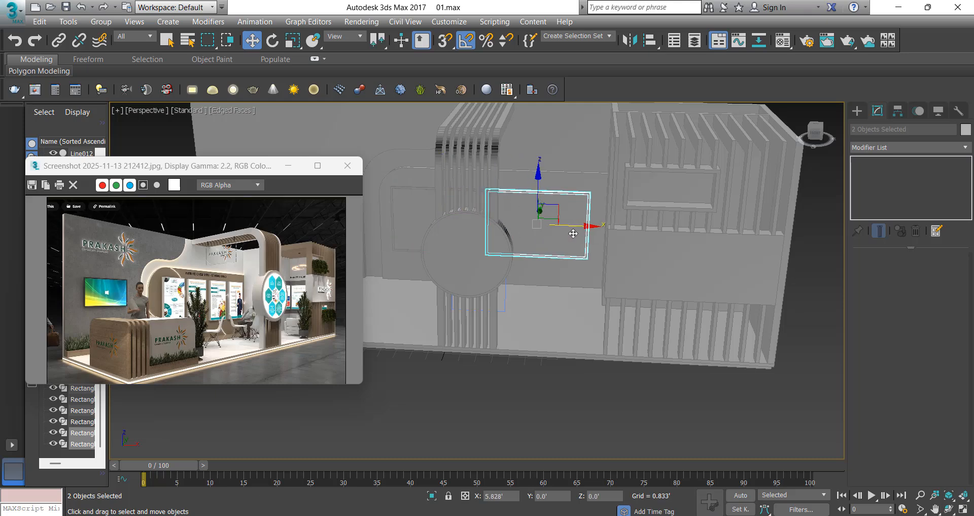
shift+drag(573, 233, 586, 234)
click(492, 316)
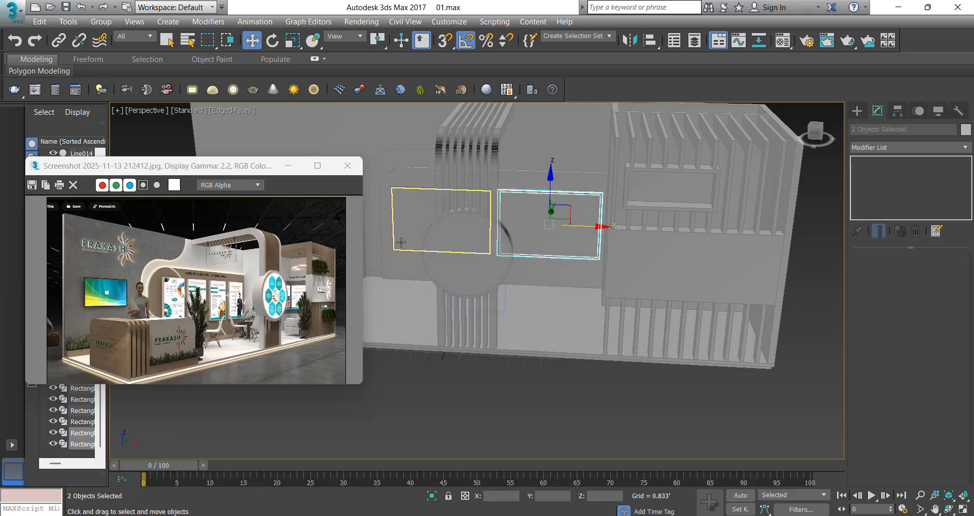
Select both panel pairs and shift them slightly left along X on the back-wall panel.
alt+middle_drag(401, 242, 503, 231)
scroll(524, 218, up, 3)
scroll(529, 228, down, 4)
scroll(512, 217, up, 5)
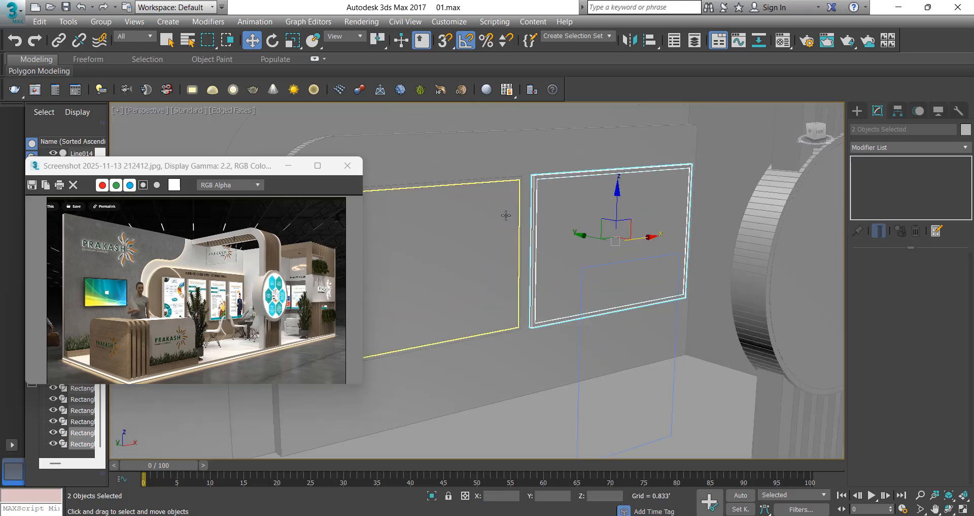
ctrl+click(506, 215)
scroll(506, 216, up, 3)
scroll(577, 217, down, 5)
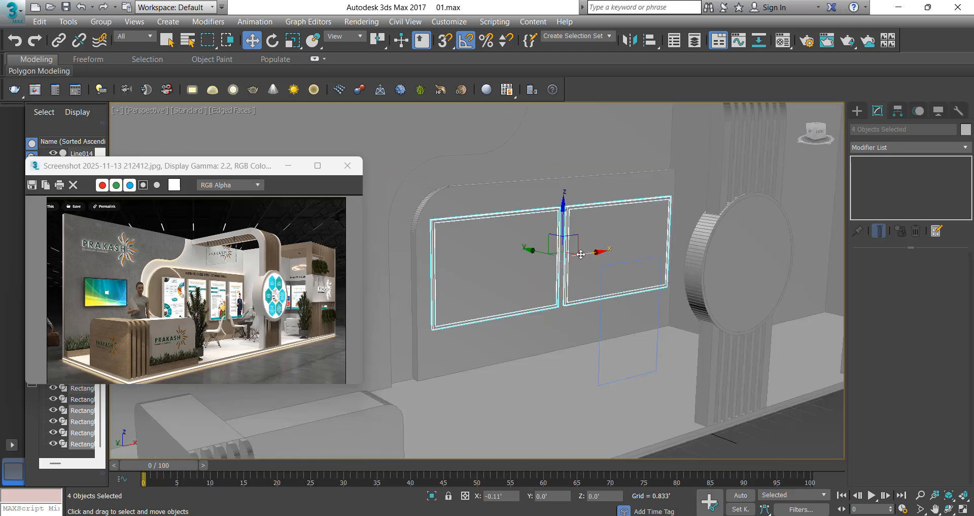
drag(581, 254, 574, 255)
scroll(536, 249, down, 1)
alt+middle_drag(465, 227, 509, 248)
scroll(509, 247, down, 1)
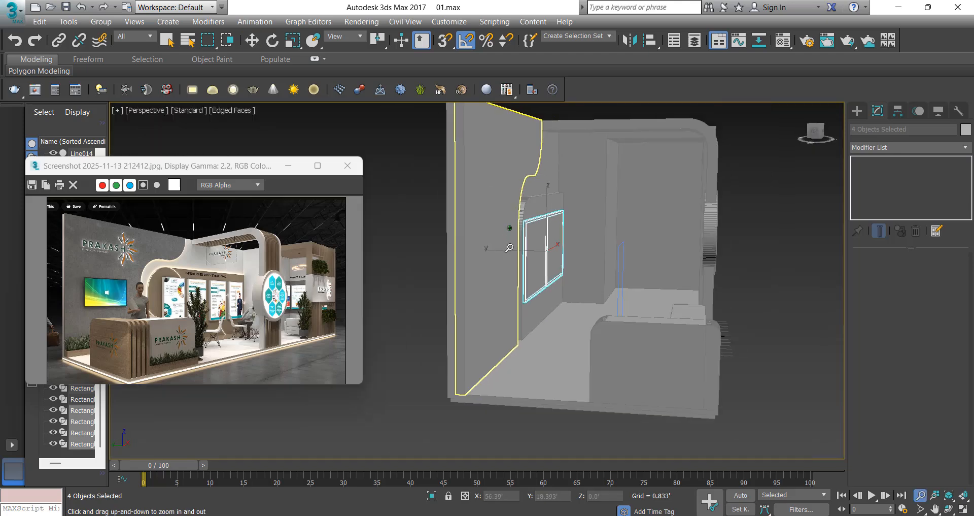
Remove the right panel pair from the selection and activate rotation for the left pair.
alt+middle_drag(609, 248, 502, 250)
middle_drag(681, 255, 555, 247)
alt+drag(477, 176, 457, 233)
key(e)
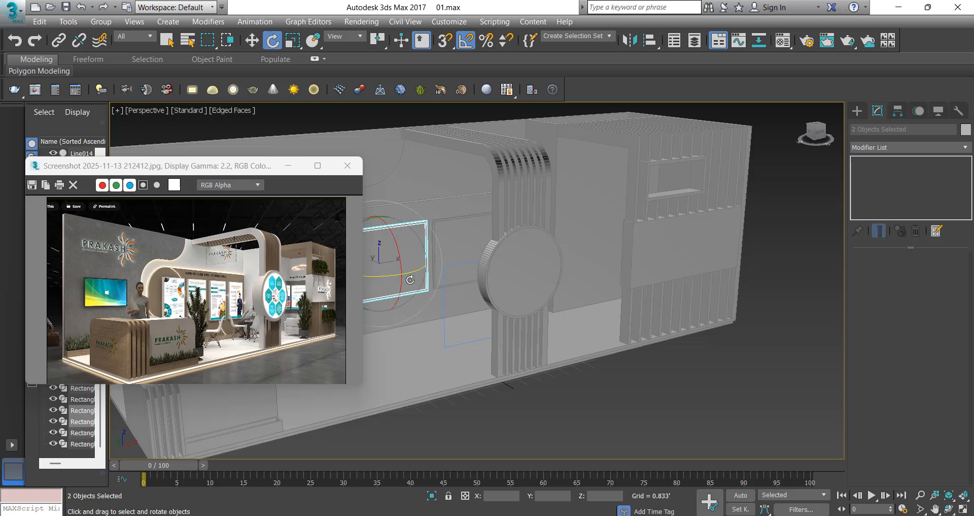
middle_drag(403, 279, 491, 279)
shift+drag(457, 274, 450, 276)
click(542, 316)
Create a copy of the selected panel pair rotated perpendicular to the back wall in the top view.
key(t)
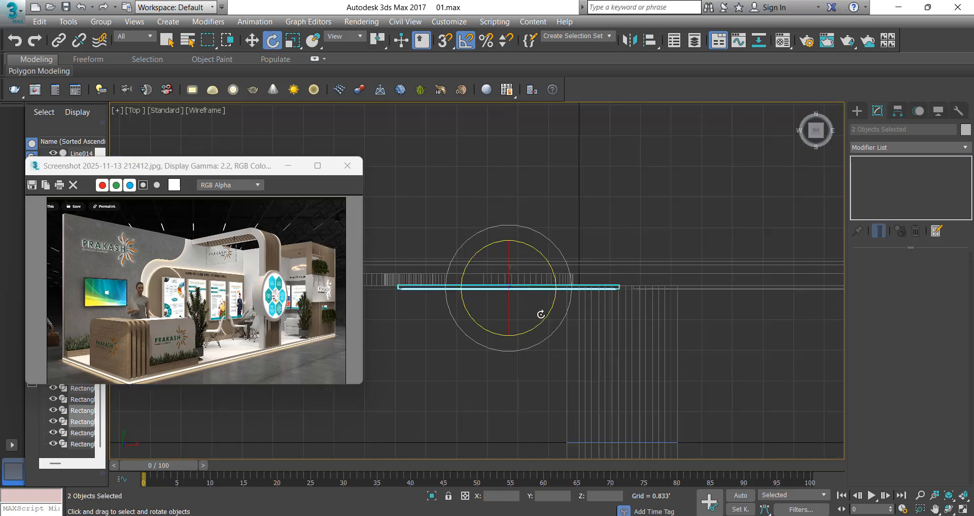
drag(541, 314, 505, 349)
click(491, 317)
Move the rotated panel pair across the plan to the side wall beyond the slatted column.
key(w)
scroll(447, 204, down, 5)
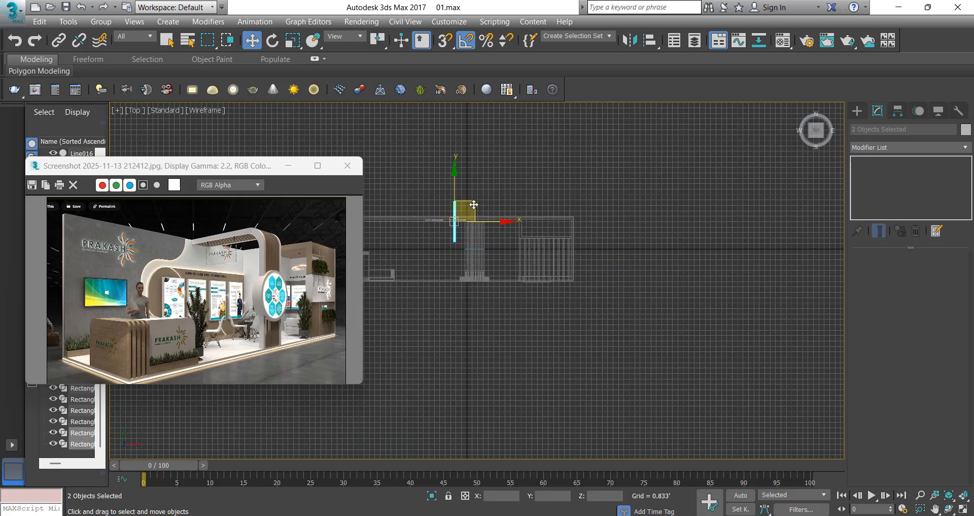
drag(473, 204, 640, 275)
scroll(564, 258, up, 7)
key(p)
scroll(612, 299, down, 5)
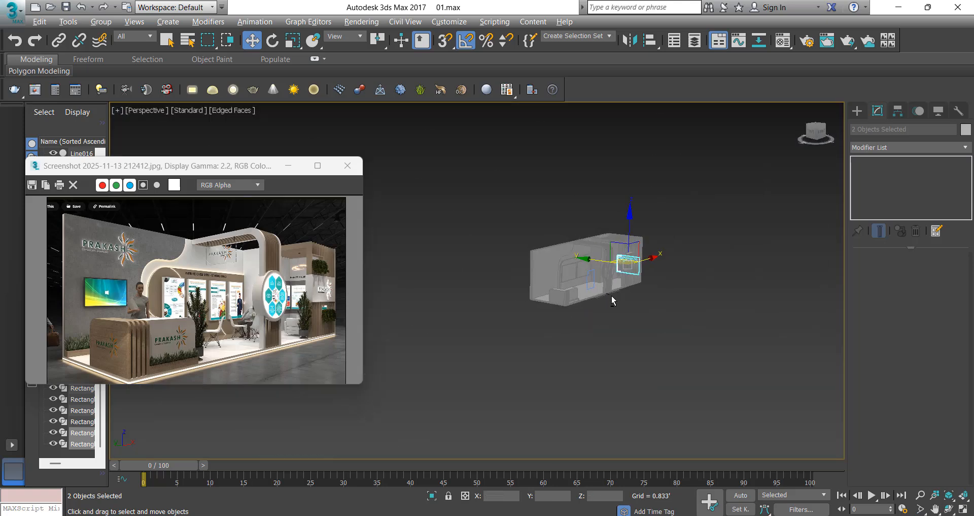
scroll(613, 300, up, 15)
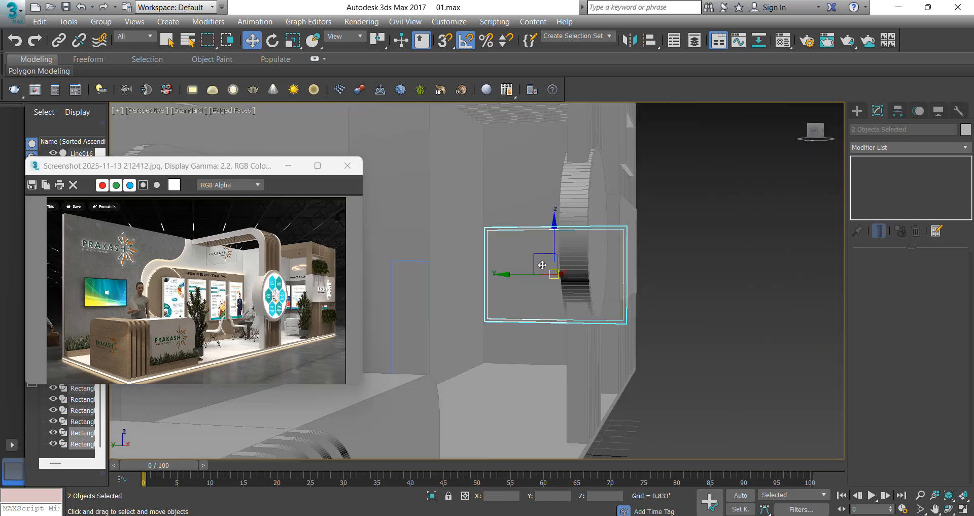
scroll(548, 248, down, 5)
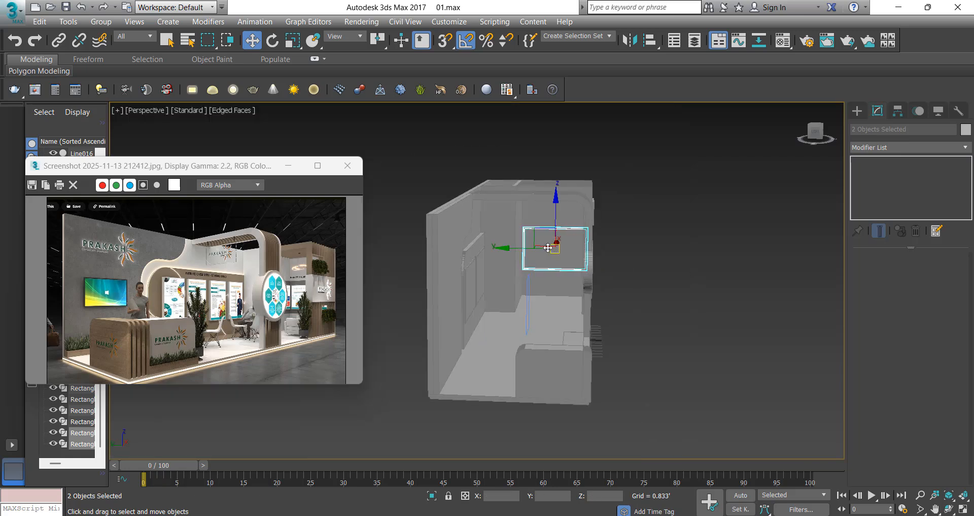
Slide the rotated panel pair slightly along Y on the side wall.
mouse_move(548, 247)
alt+middle_down()
mouse_move(503, 246)
mouse_move(535, 248)
alt+middle_up()
scroll(517, 250, up, 3)
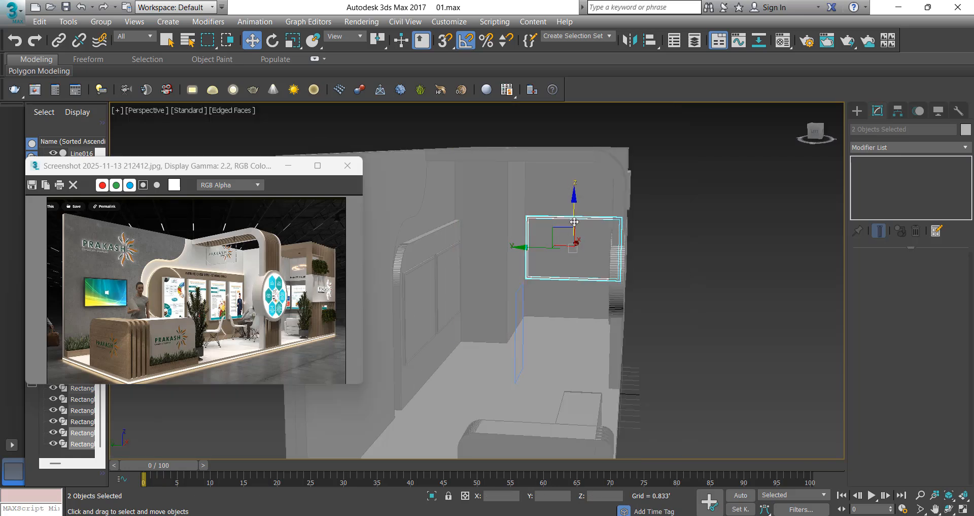
scroll(600, 277, up, 2)
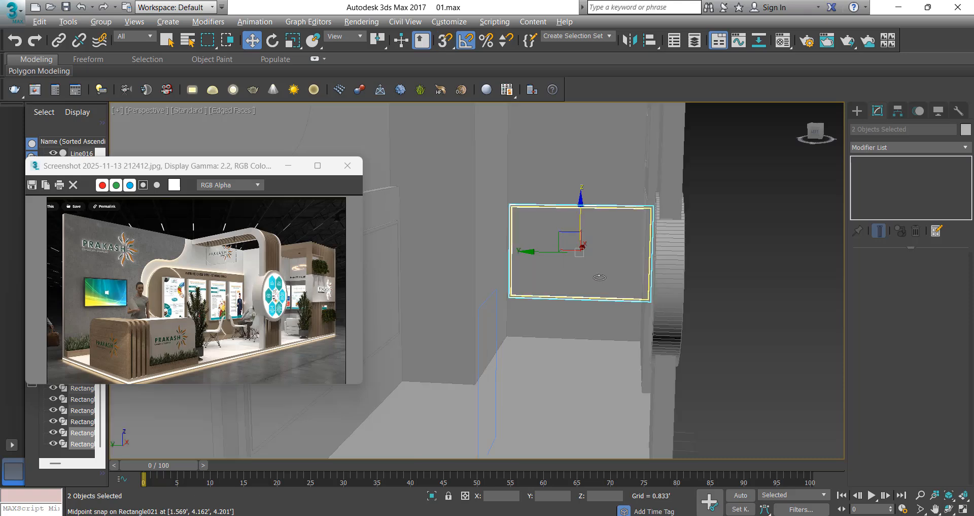
alt+middle_drag(599, 277, 627, 243)
scroll(623, 240, up, 3)
drag(516, 263, 514, 264)
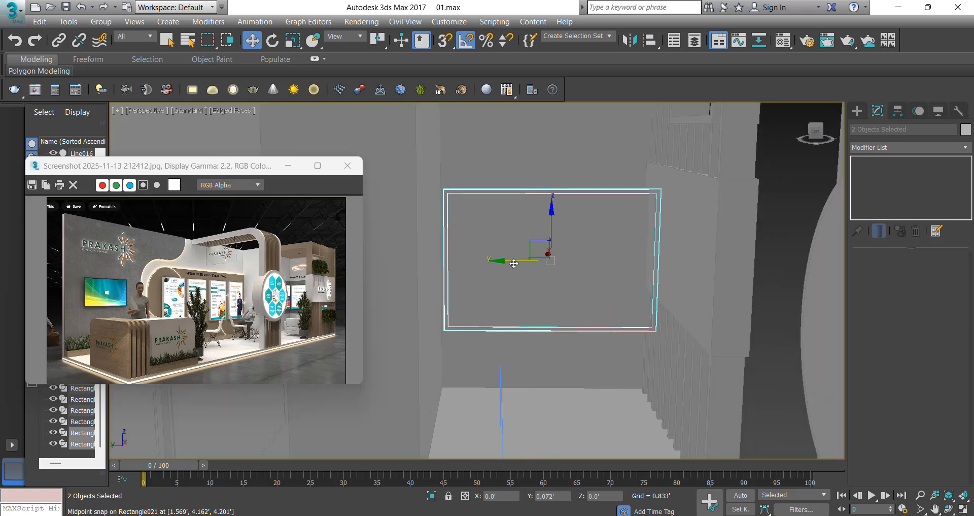
Narrow the rotated panel pair along the side wall and shift it along Y to centre it there.
key(r)
drag(585, 262, 591, 261)
key(w)
drag(524, 263, 511, 265)
alt+middle_drag(531, 297, 517, 239)
Clear the selection and review the placed panels across the whole booth in the perspective view.
key(alt+z)
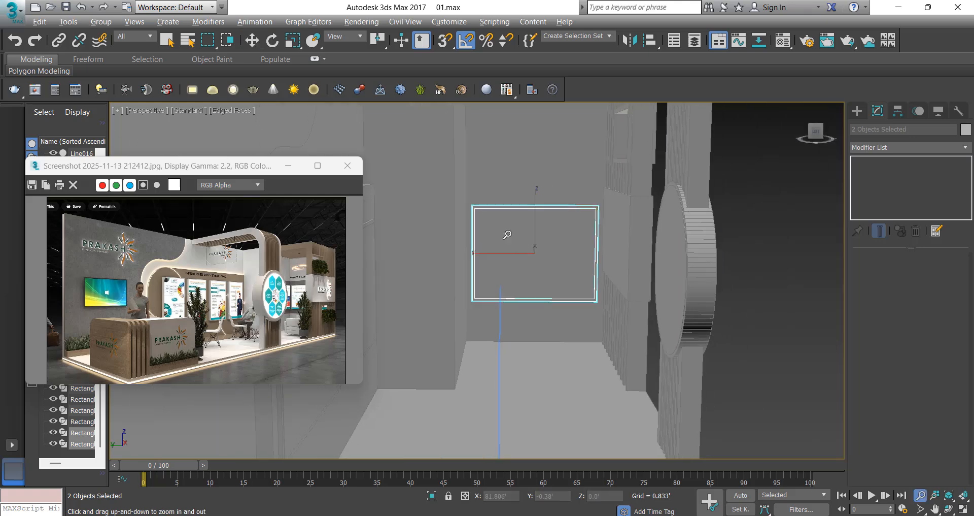
scroll(507, 234, down, 3)
click(675, 224)
alt+middle_drag(629, 244, 551, 283)
scroll(550, 283, down, 2)
middle_drag(491, 284, 559, 269)
scroll(558, 269, up, 3)
middle_drag(559, 269, 587, 275)
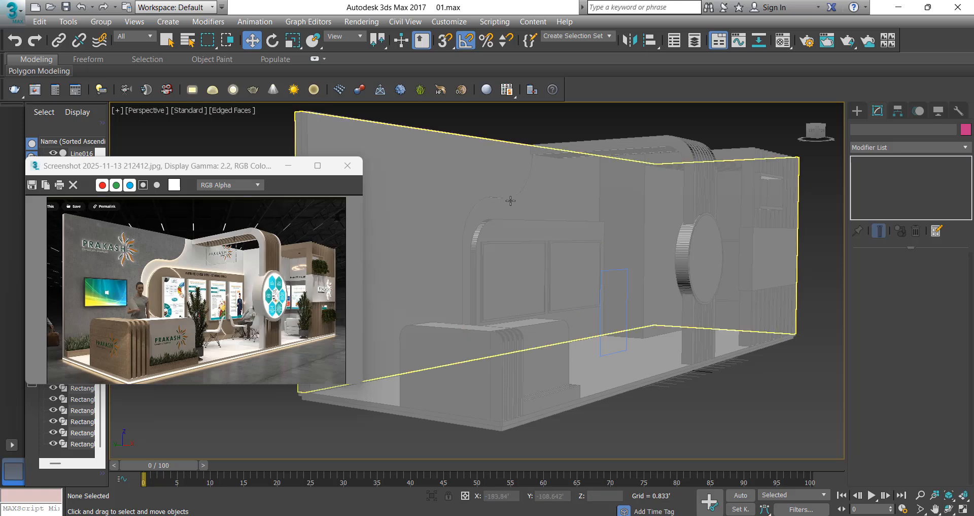
alt+middle_drag(565, 228, 558, 244)
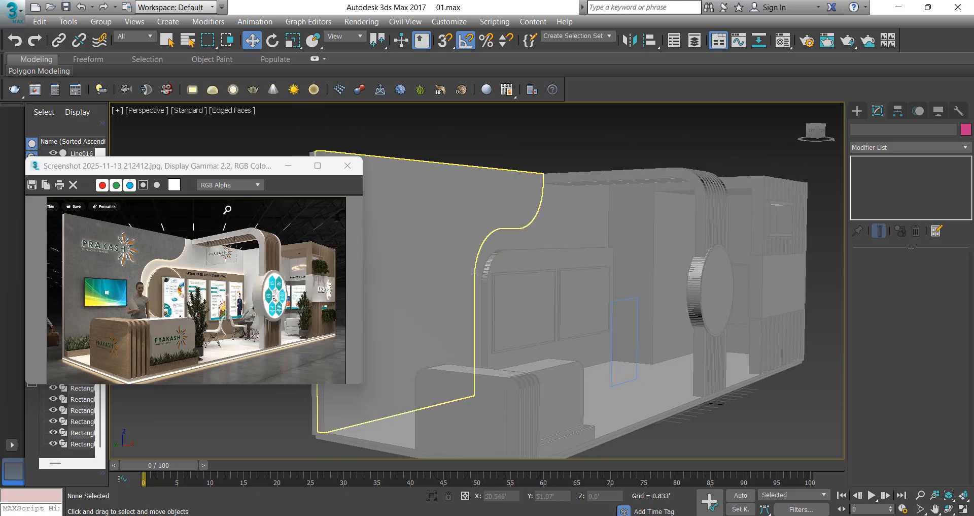
Enlarge the reference image to compare its remaining details, restore its size and view the whole booth from above.
double_click(233, 174)
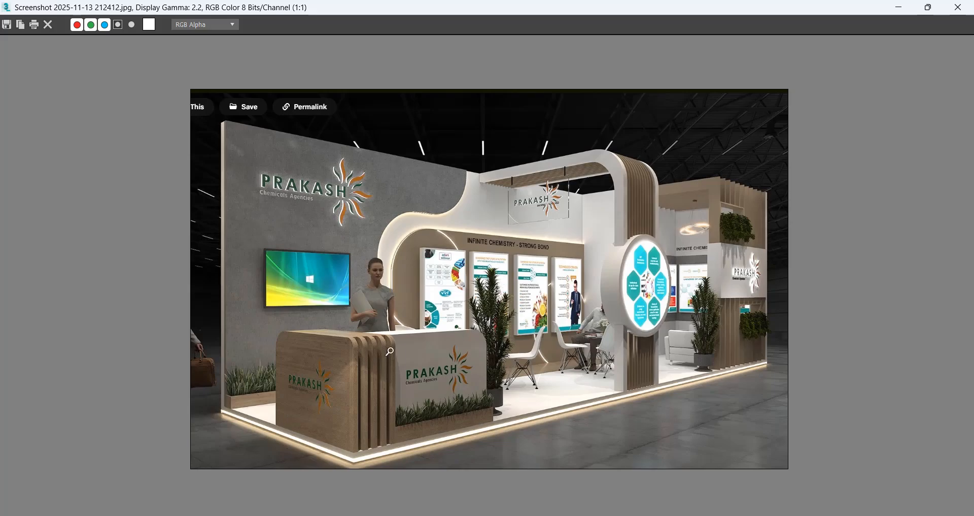
double_click(390, 3)
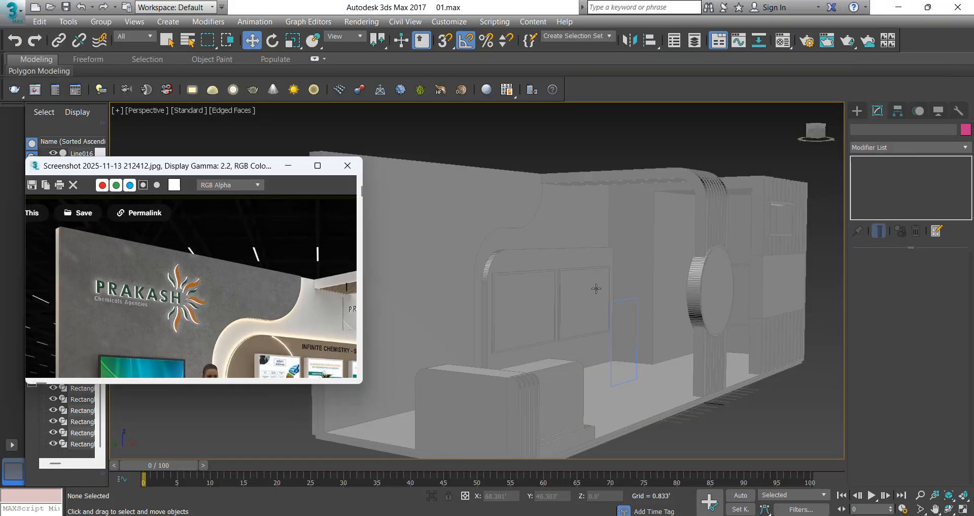
scroll(596, 287, down, 5)
alt+middle_drag(640, 279, 672, 314)
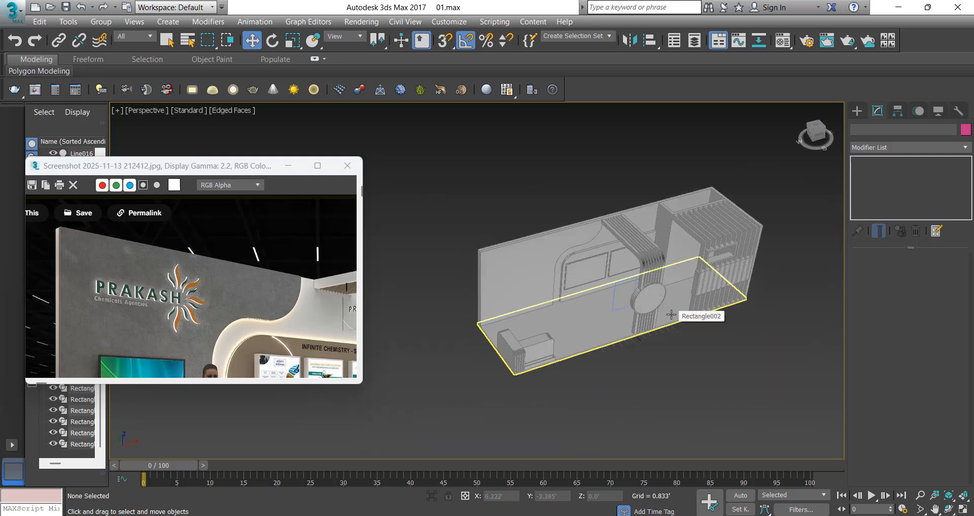